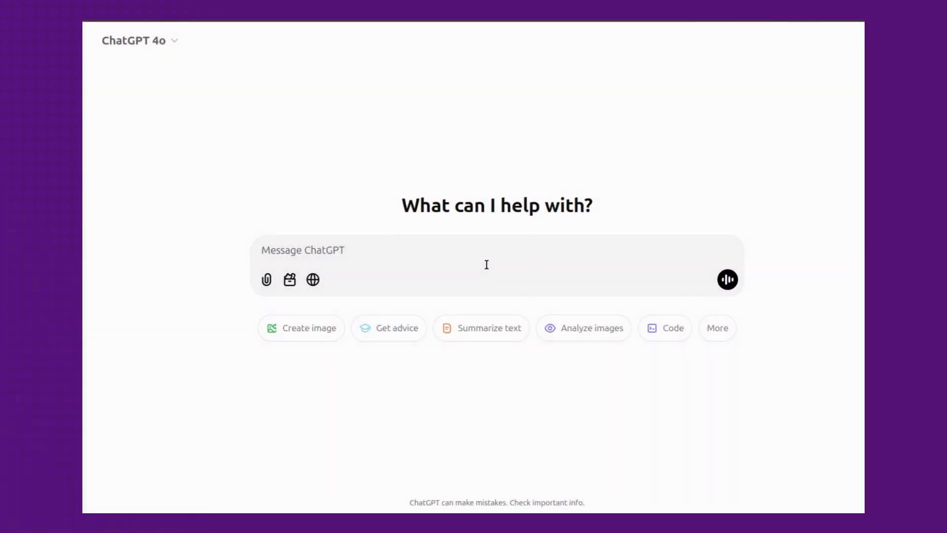
- Submit the prompt "generate 30 tips for fitness enthusiasts" and review the generated list from its beginning
text(generate 30 tips for fitness enthusiasts)
key(Return)
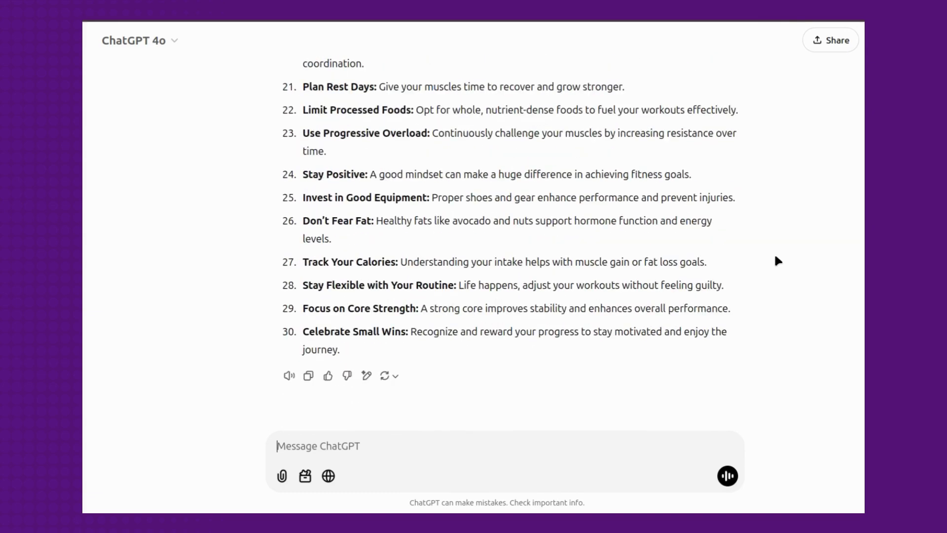
scroll(774, 253, up, 3)
scroll(775, 256, up, 9)
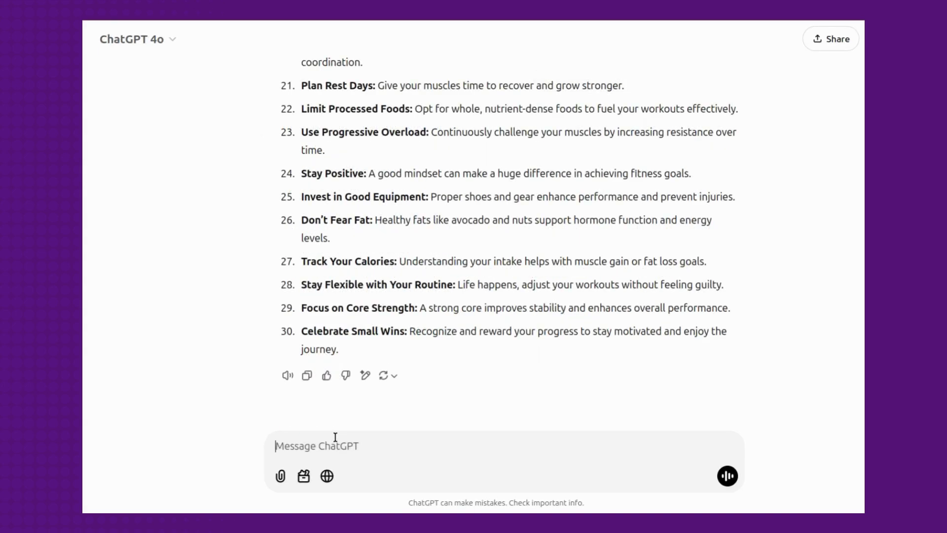
- Submit the follow-up prompt "30 motivational quotes for fitness lovers" and return to the start of the answer
text(30 motivational quotes for fitness lovers)
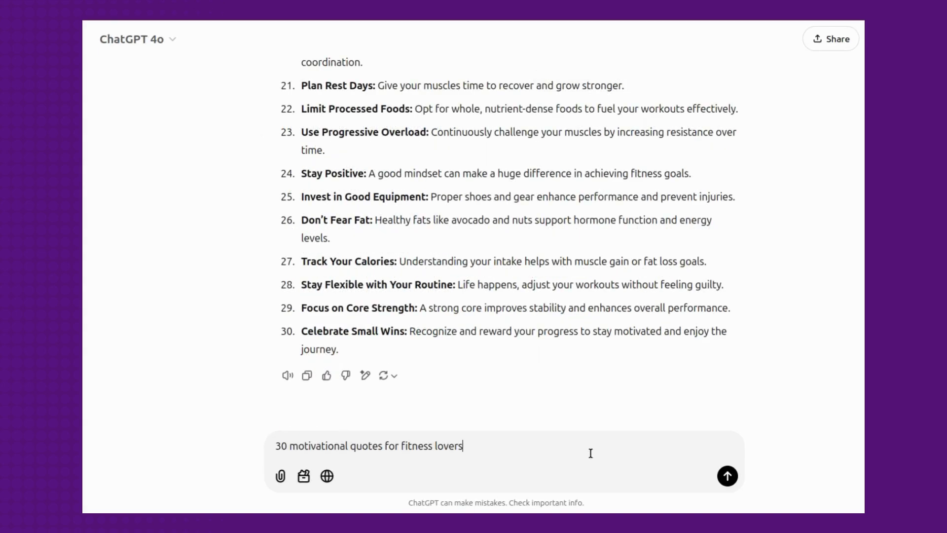
click(727, 476)
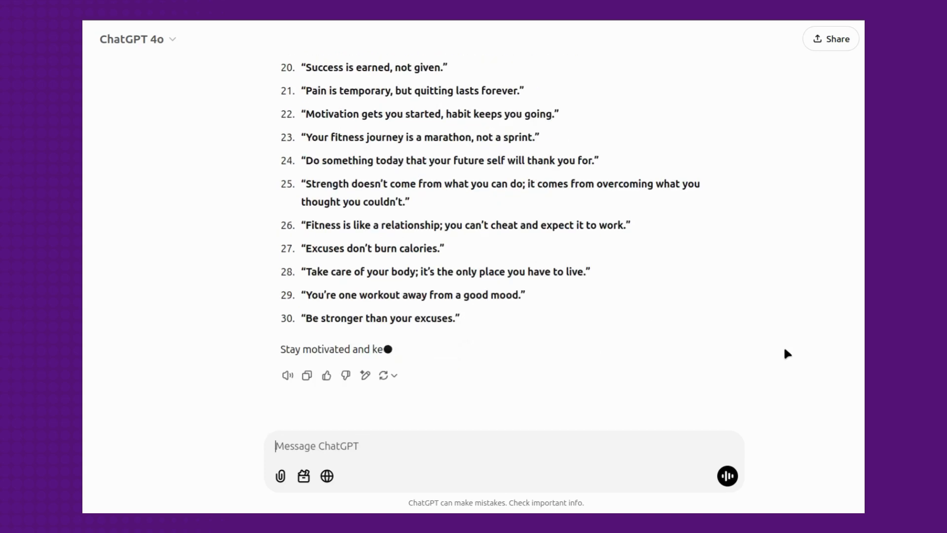
scroll(785, 350, up, 11)
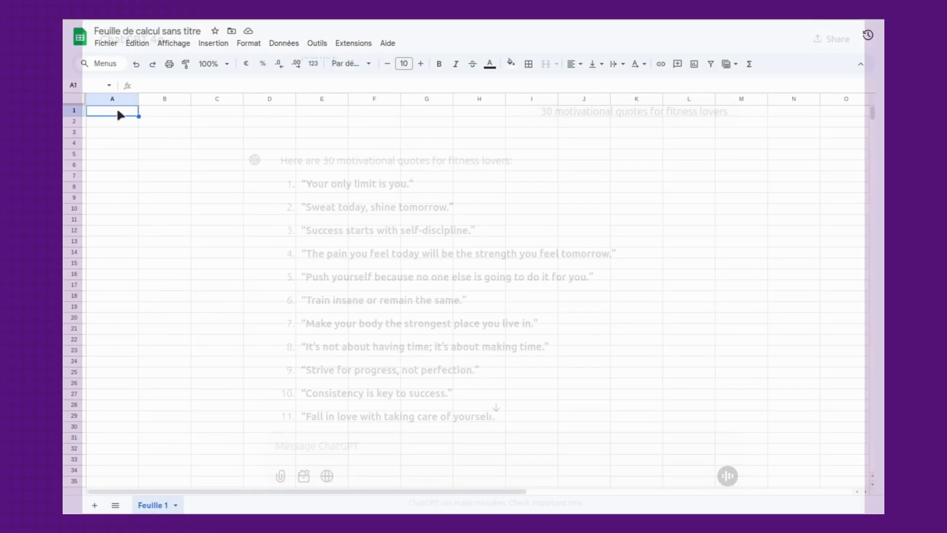
- In Google Sheets, paste the 30 fitness tips into column A and widen the column to fit the text
key(ctrl+v)
drag(139, 98, 471, 99)
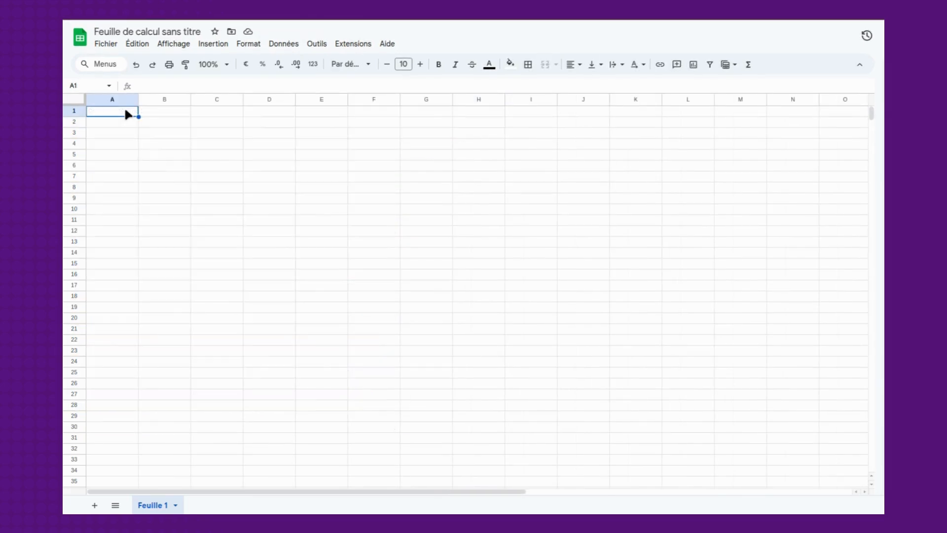
- Paste the 30 motivational quotes into column A of another blank spreadsheet and widen the column to fit them
text("Your only limit is you." "Sweat today, shine tomorrow." "Success starts with self-discipline." "The pain you feel today will be the strength you feel tomorrow." "Push yourself because no one else is going to do it for you." "Train insane or remain the same." "Make your body the strongest place you live in." "It’s not about having time; it’s about making time." "Strive for progress, not perfection." "Consistency is key to success." "Fall in love with taking care of yourself." "Don’t stop until you’re proud." "You don’t have to be extreme, just consistent." "Fitness is not a destination; it’s a way of life." "The hardest lift is lifting yourself off the couch." "Results happen over time, not overnight." "Stronger than yesterday." "When you feel like quitting, think about why you started." "The body achieves what the mind believes." "Success is earned, not given." "Pain is temporary, but quitting lasts forever." "Motivation gets you started, habit keeps you going." "Your fitness journey is a marathon, not a sprint." "Do something today that your future self will thank you for." "Strength doesn’t come from what you can do; it comes from overcoming what you thought you couldn’t." "Fitness is like a relationship; you can’t cheat and expect it to work." "Excuses don’t burn calories." "Take care of your body; it’s the only place you have to live." "You’re one workout away from a good mood." "Be stronger than your excuses.")
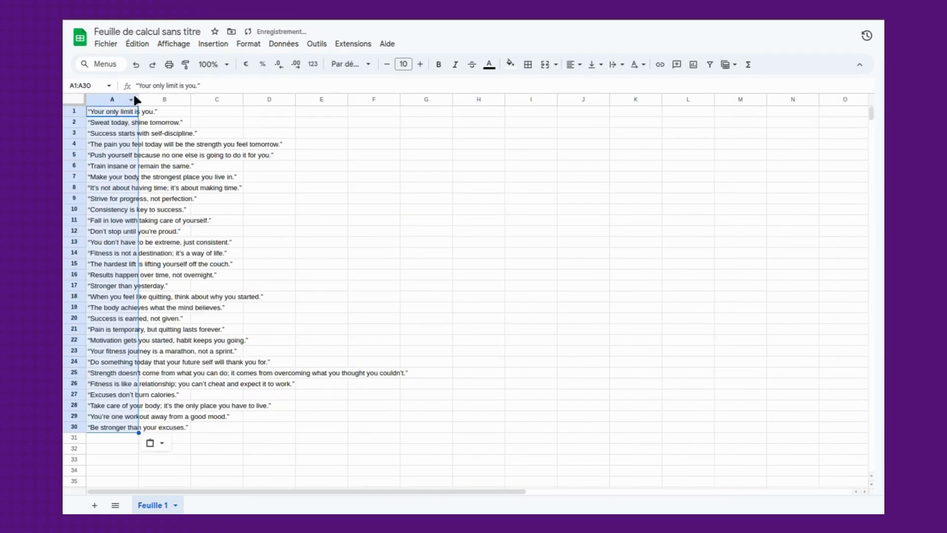
click(138, 100)
drag(137, 99, 413, 108)
click(438, 123)
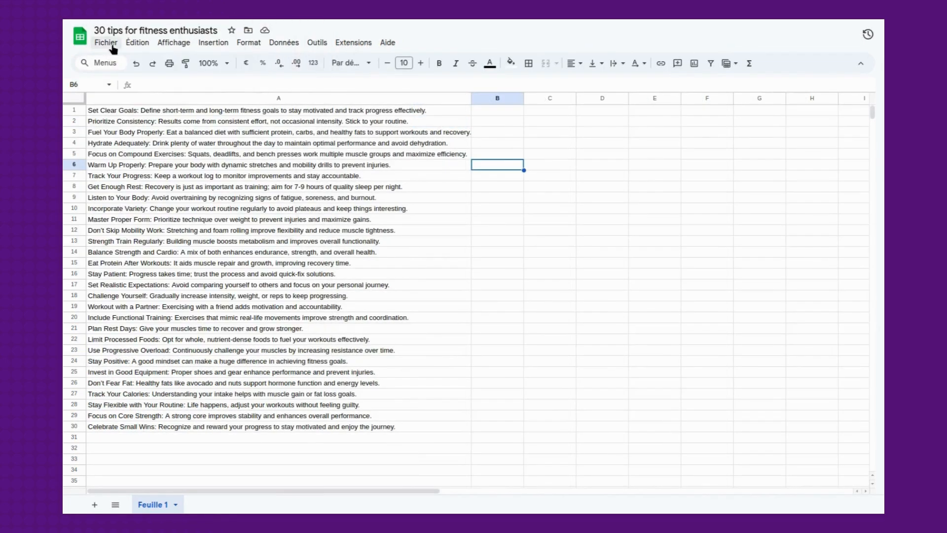
- Download the "30 tips for fitness enthusiasts" spreadsheet as a comma-separated values (.csv) file
click(111, 45)
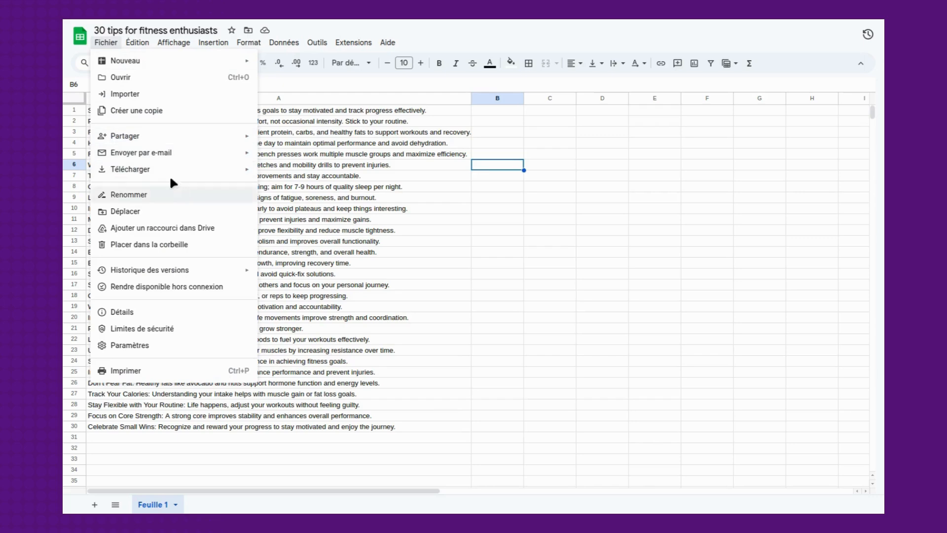
mouse_move(164, 173)
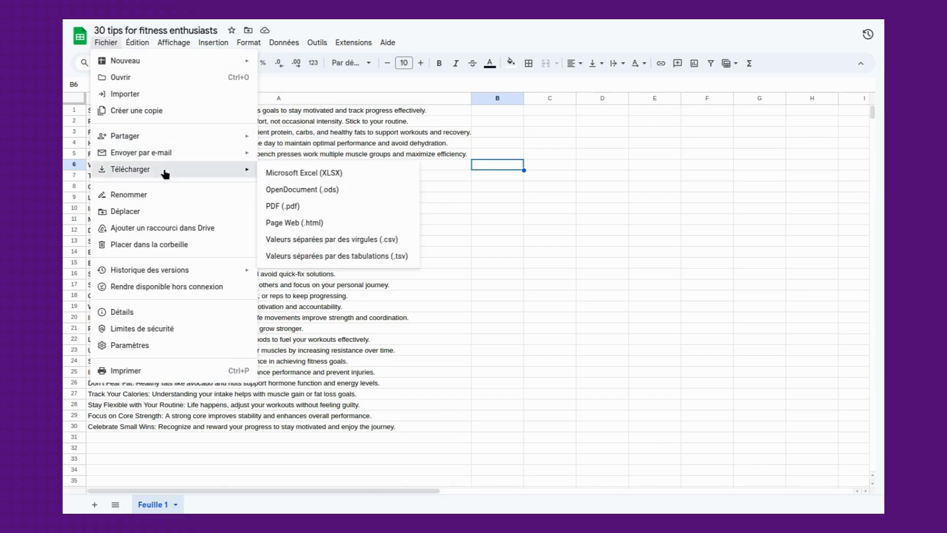
click(390, 242)
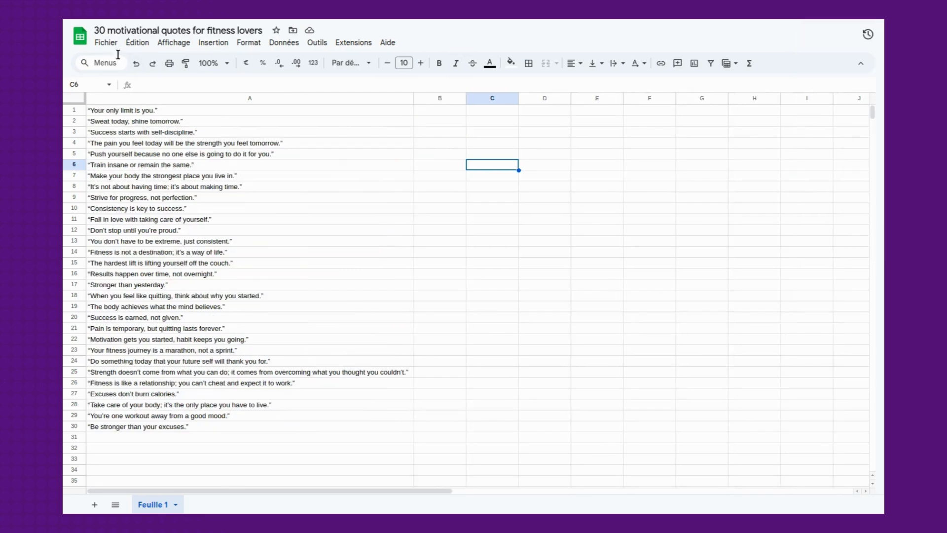
- Download the "30 motivational quotes for fitness lovers" spreadsheet as a comma-separated values (.csv) file
click(110, 47)
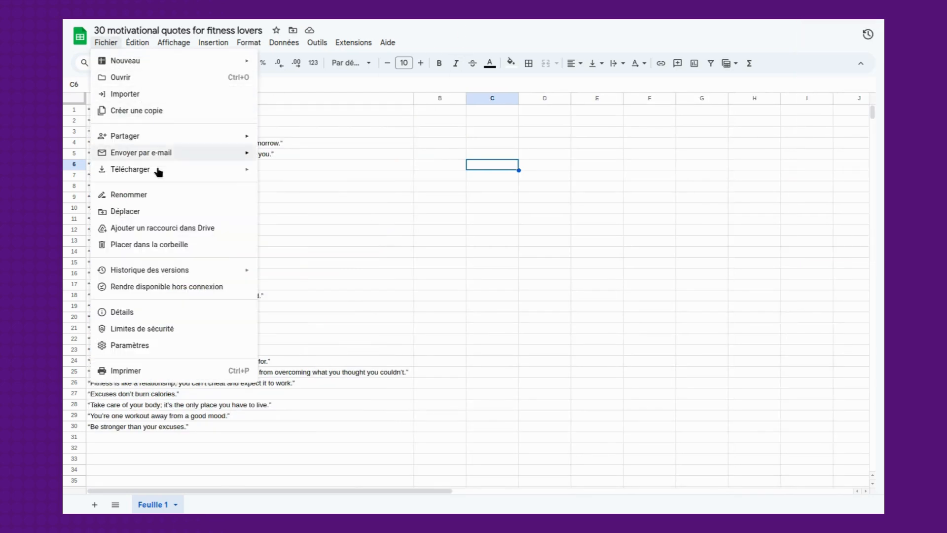
mouse_move(159, 172)
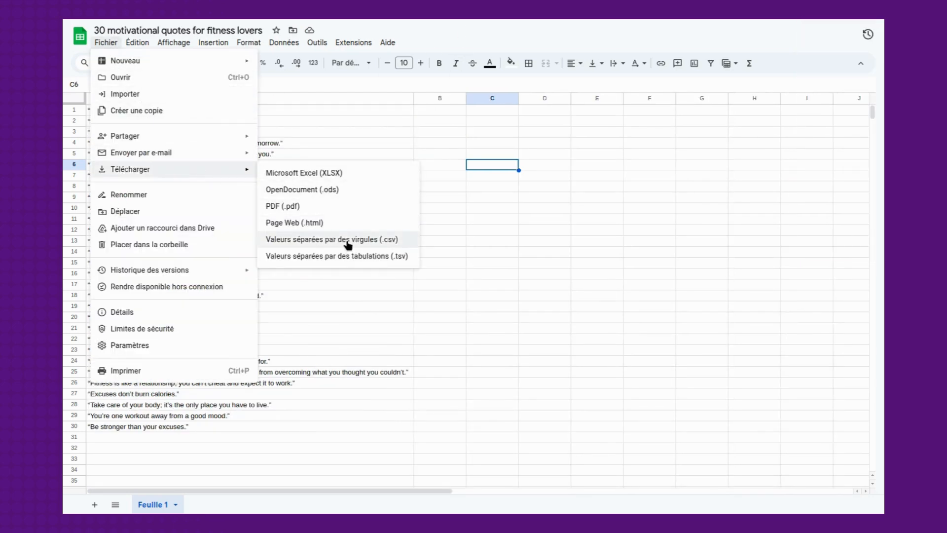
click(390, 242)
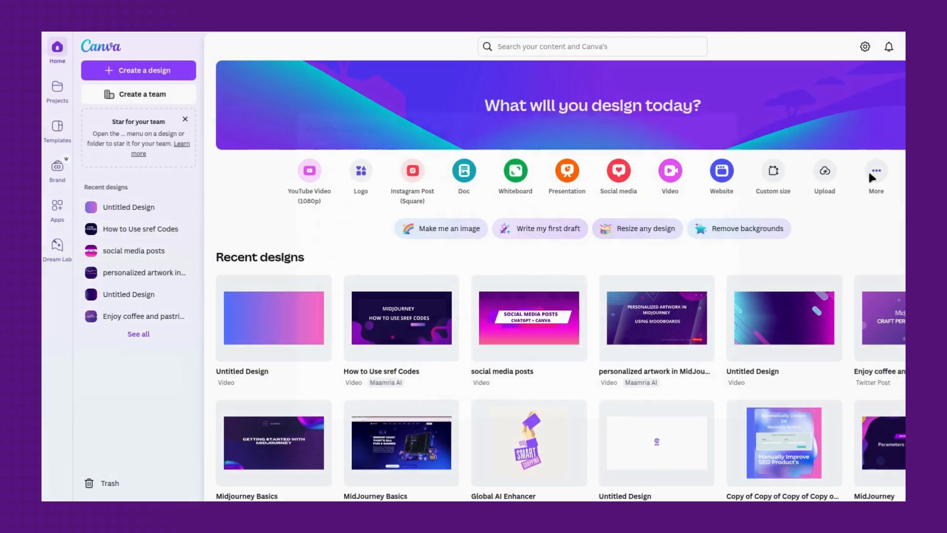
- In Canva, search the design types for "instagram post" and create an Instagram Post (Square) of 1080 × 1080 px
click(869, 173)
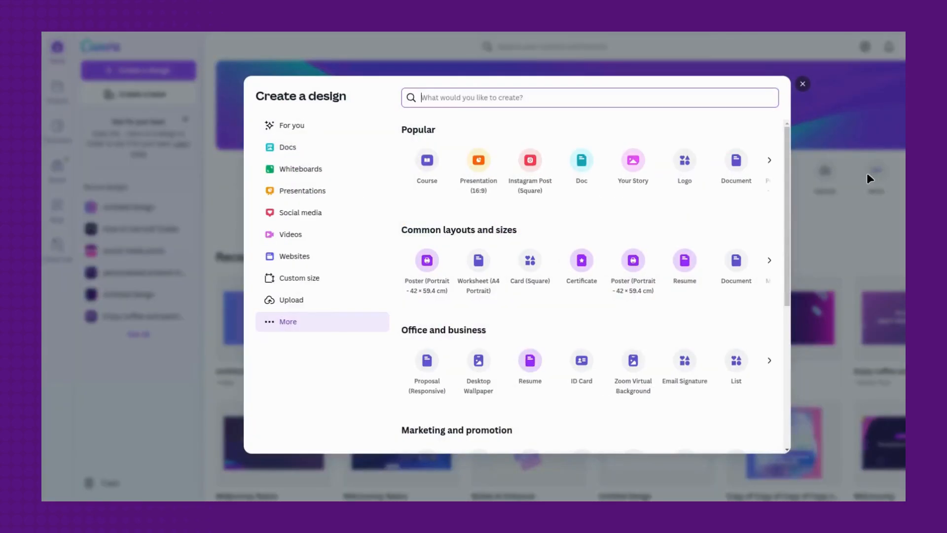
text(instag)
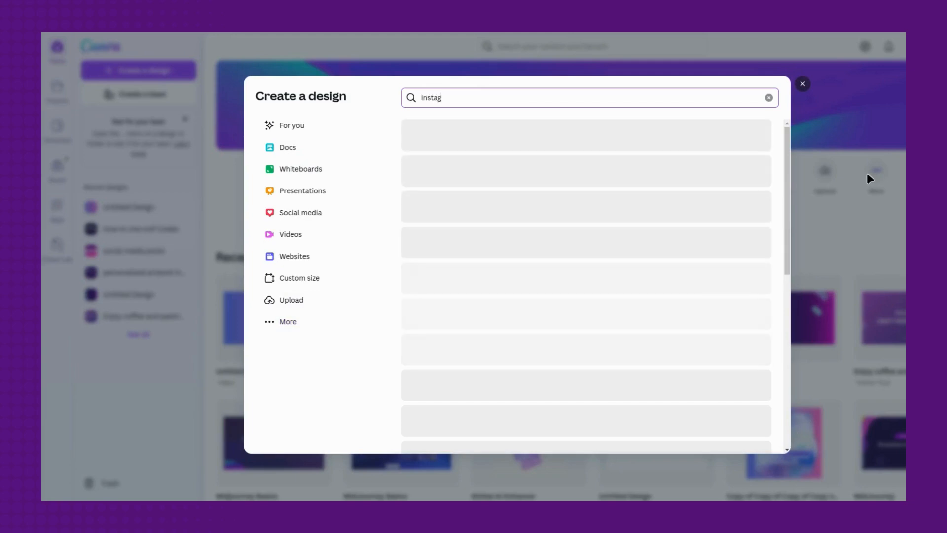
text(ram post)
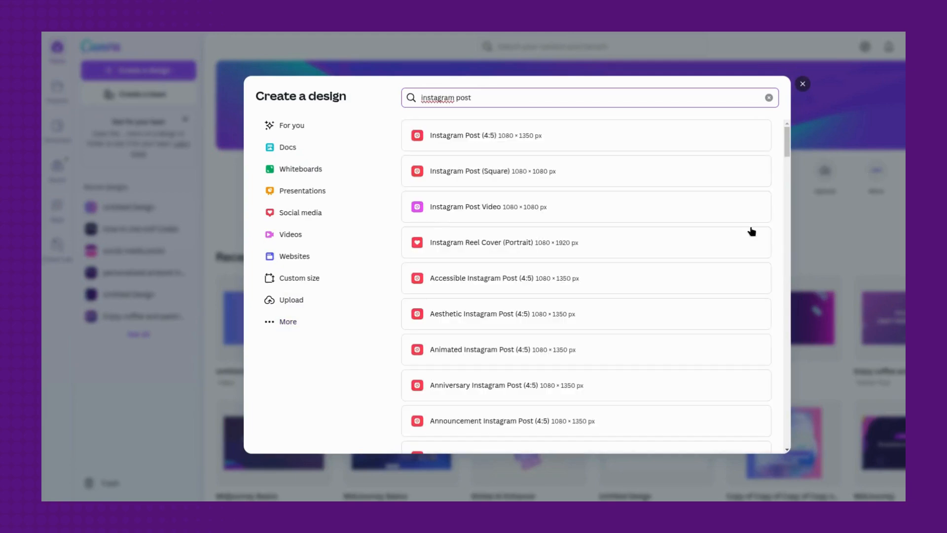
click(485, 171)
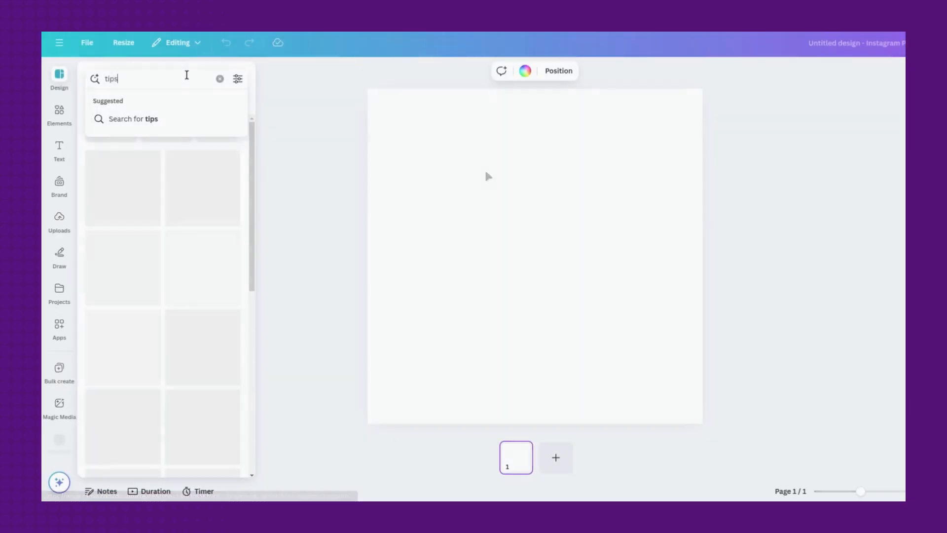
- Search the templates for "tips" and apply the beige "4 Tips For an Effective Morning Routine" template
key(Return)
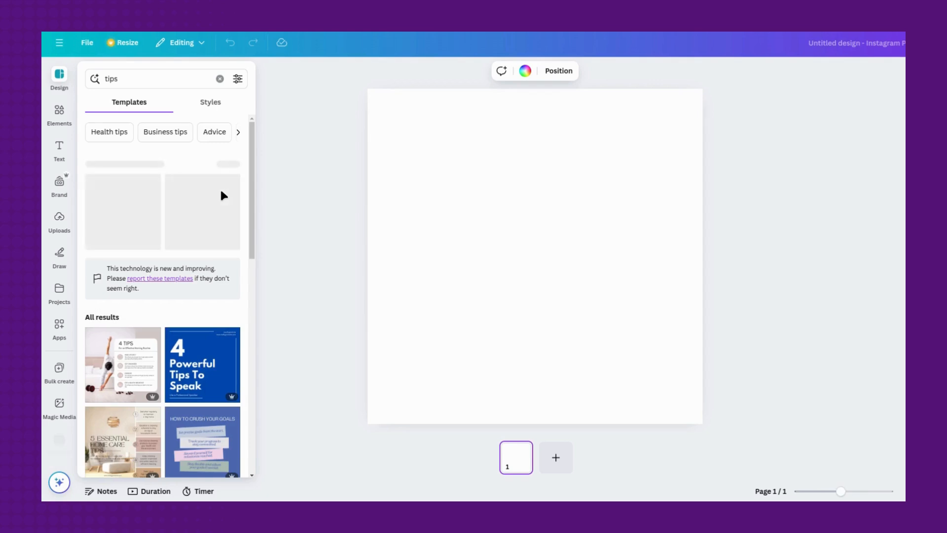
scroll(221, 193, down, 3)
scroll(220, 195, down, 4)
scroll(222, 195, up, 2)
scroll(222, 195, up, 3)
click(140, 192)
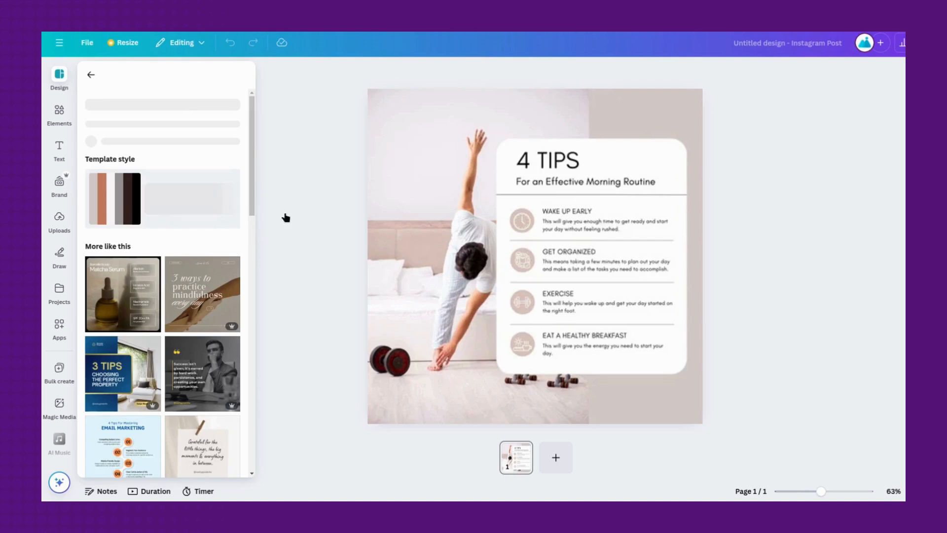
- Delete the "Wake Up Early" tip from the card, including its heading, description and clock icon
click(463, 186)
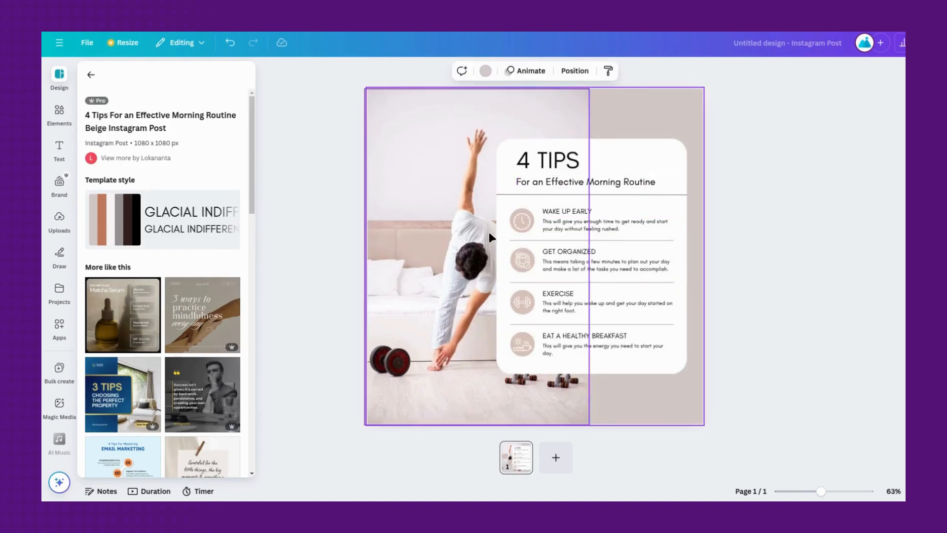
click(600, 212)
key(Delete)
click(602, 221)
key(Delete)
click(521, 221)
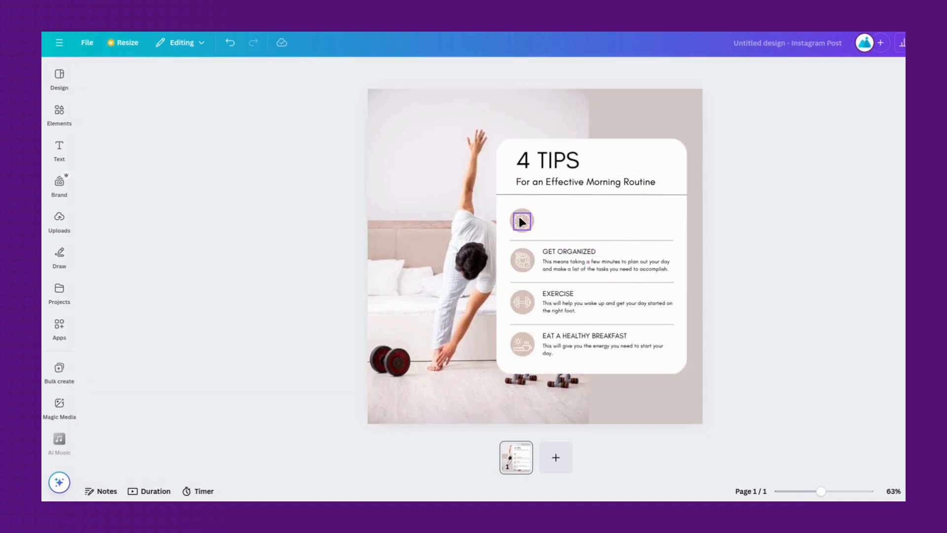
- Delete the "Get Organized" tip's heading, description and icon from the card
click(549, 250)
key(Delete)
click(560, 263)
key(Delete)
click(526, 259)
key(Delete)
- Delete the "Exercise" tip's text and the divider lines above and below it, keeping its dumbbell icon
click(556, 295)
key(Delete)
click(561, 325)
key(Delete)
click(565, 282)
key(Delete)
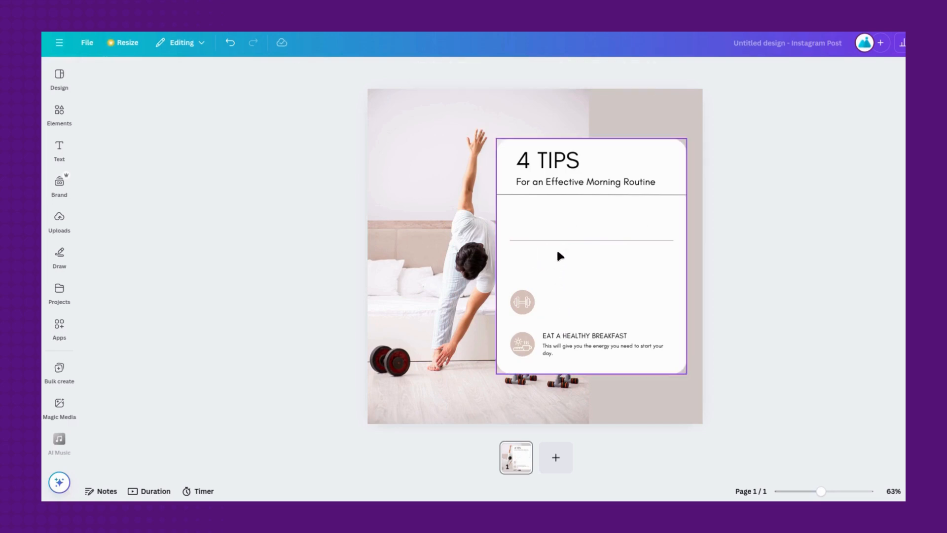
- Delete the remaining divider between the tips and the "Eat a Healthy Breakfast" heading, description and icon
click(562, 240)
key(Delete)
click(580, 338)
key(Delete)
click(568, 347)
key(Delete)
click(523, 346)
key(Delete)
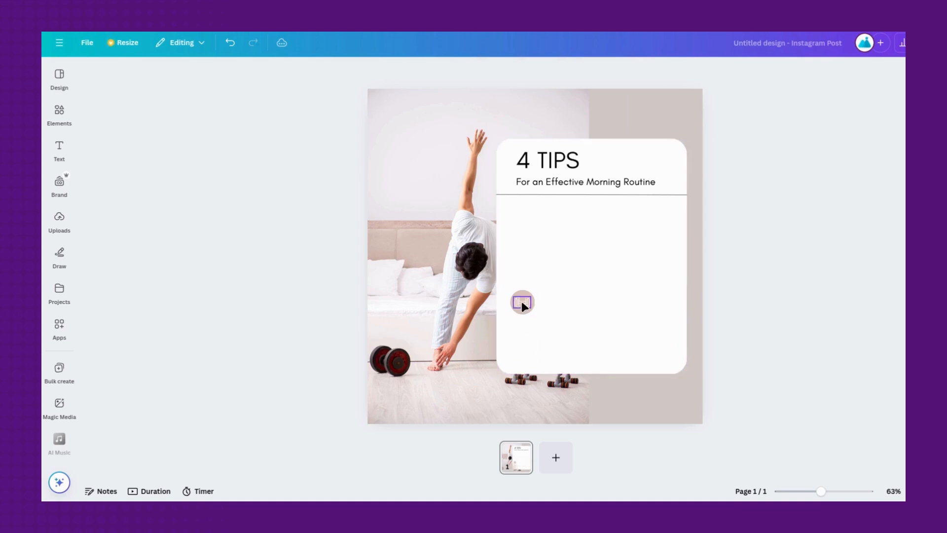
- Recolour the dumbbell icon black using the document colours
click(522, 301)
click(441, 71)
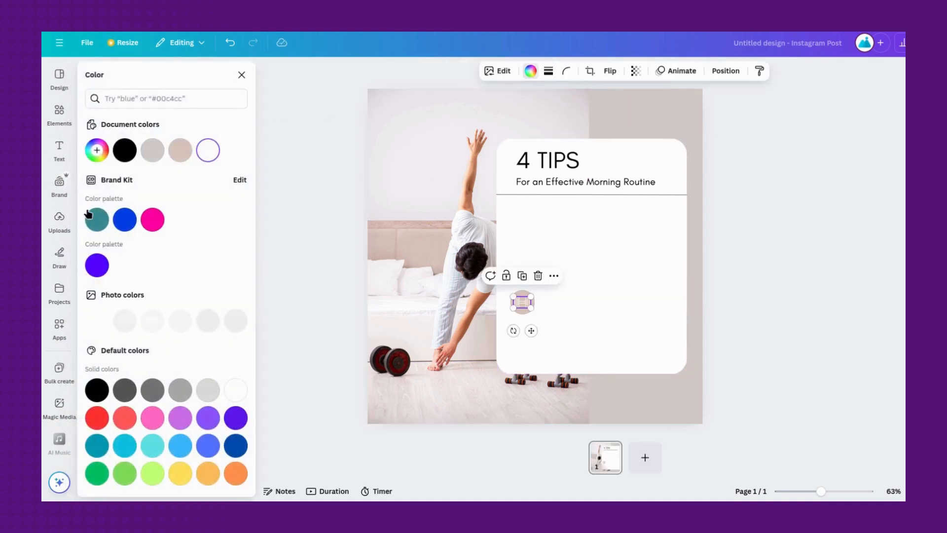
click(123, 149)
- Move the dumbbell icon off its beige circle towards the card's right side and delete the circle
drag(531, 330, 636, 300)
click(526, 304)
key(Delete)
- Shorten the white card from its bottom edge and place the dumbbell icon in its lower-right corner
click(600, 274)
click(676, 362)
drag(686, 376, 670, 303)
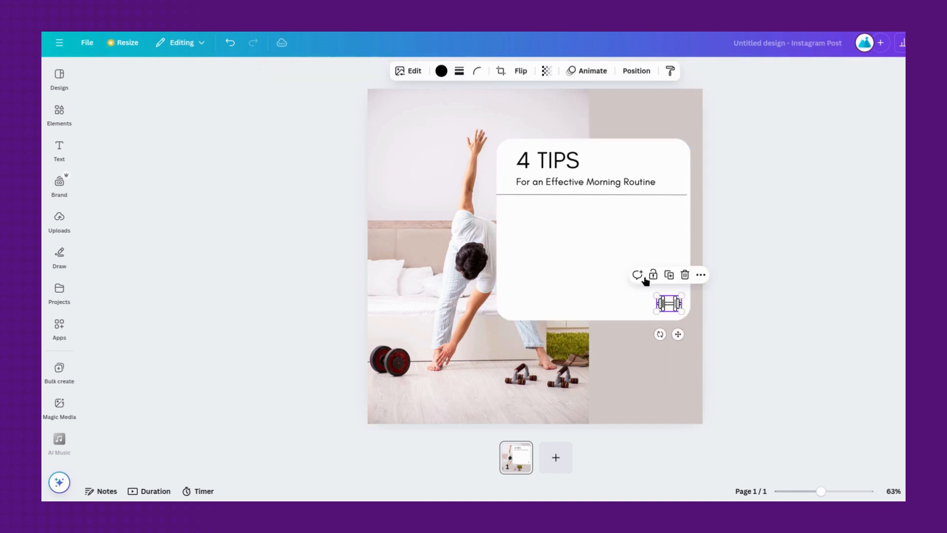
- Move the subtitle below the card's header line and enlarge the white card slightly from its lower-right corner
drag(588, 187, 588, 241)
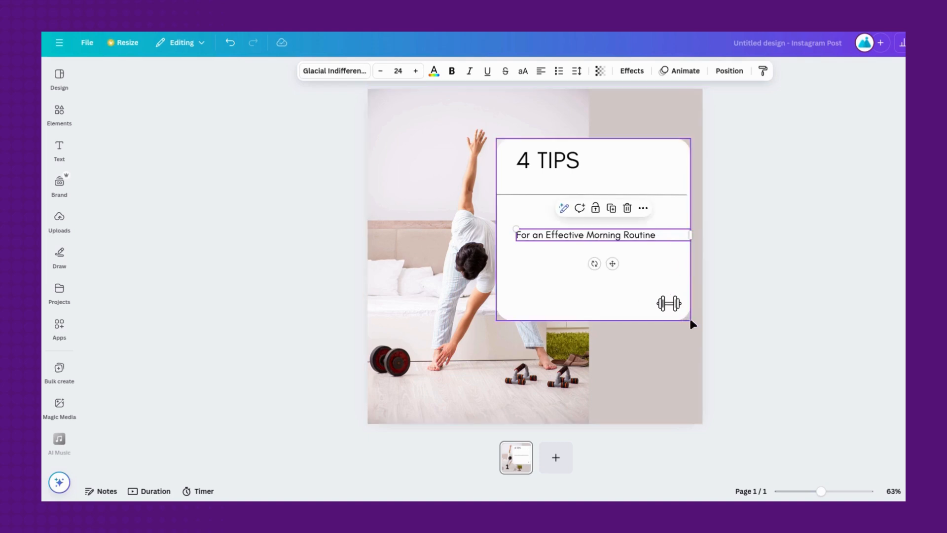
click(688, 318)
drag(691, 320, 692, 335)
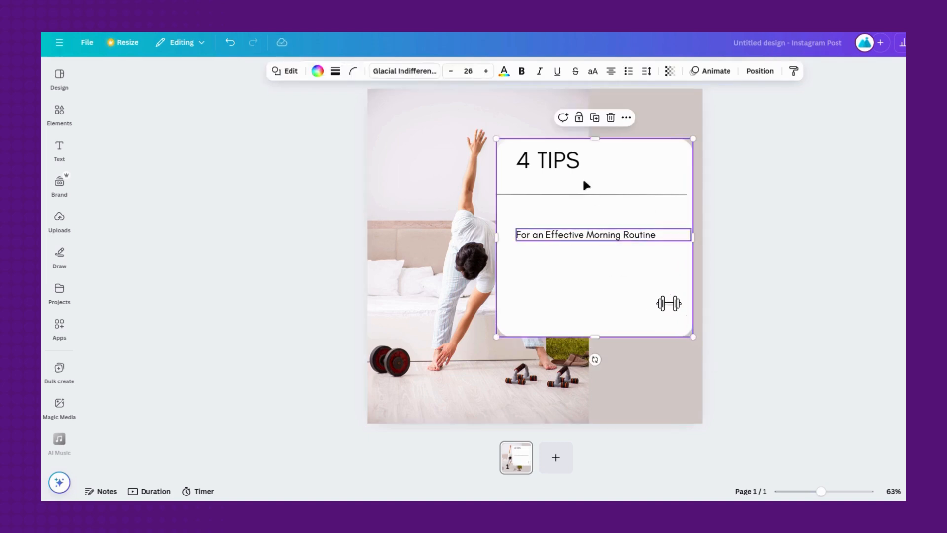
- Shift the "4 TIPS" title towards the middle of the card's header and centre-align its text
click(557, 167)
drag(557, 167, 576, 174)
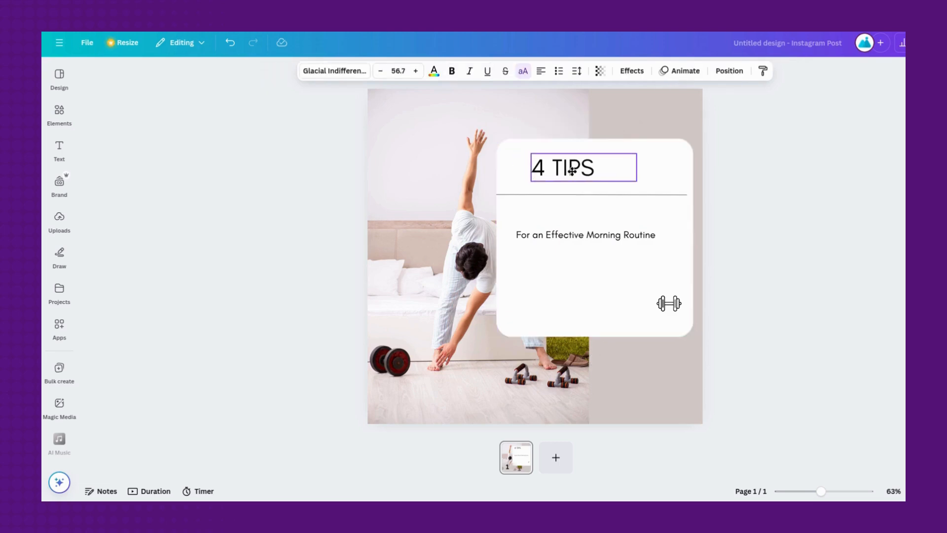
click(542, 71)
- Remove the number from the title so it reads "TIPS", and nudge the subtitle slightly to centre it on the card
click(567, 167)
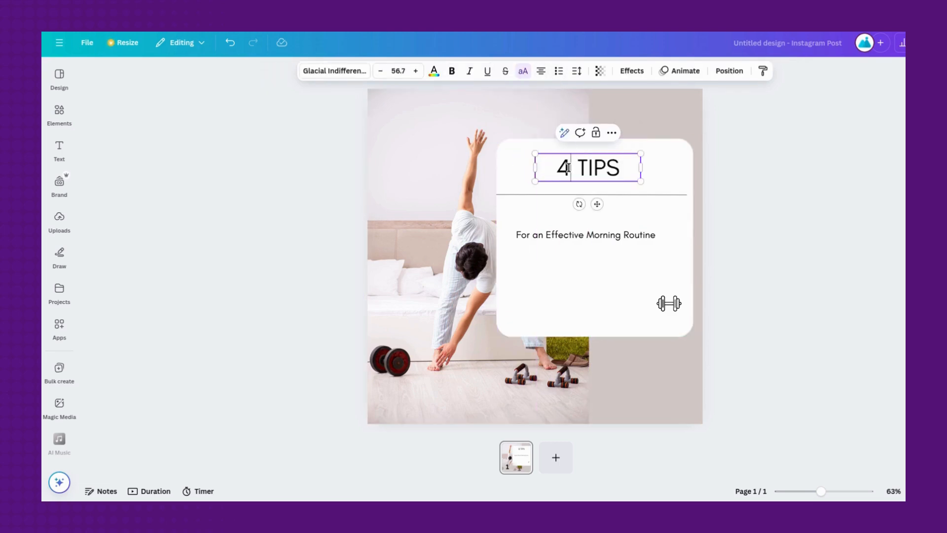
key(BackSpace)
key(Delete)
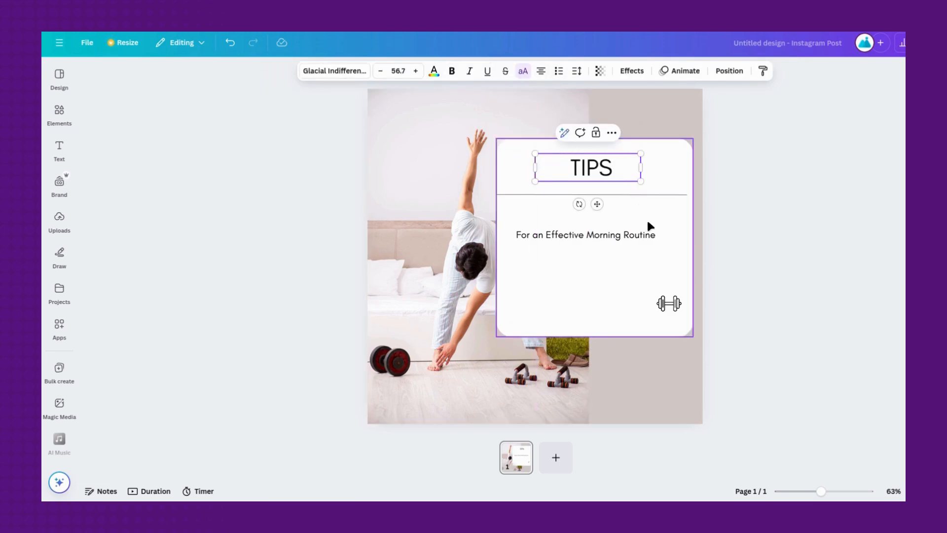
click(650, 226)
drag(645, 235, 640, 228)
click(777, 265)
- Search the apps for "bulk", open Bulk create and upload the fitness tips CSV file as its data
click(59, 325)
click(134, 75)
text(bulk)
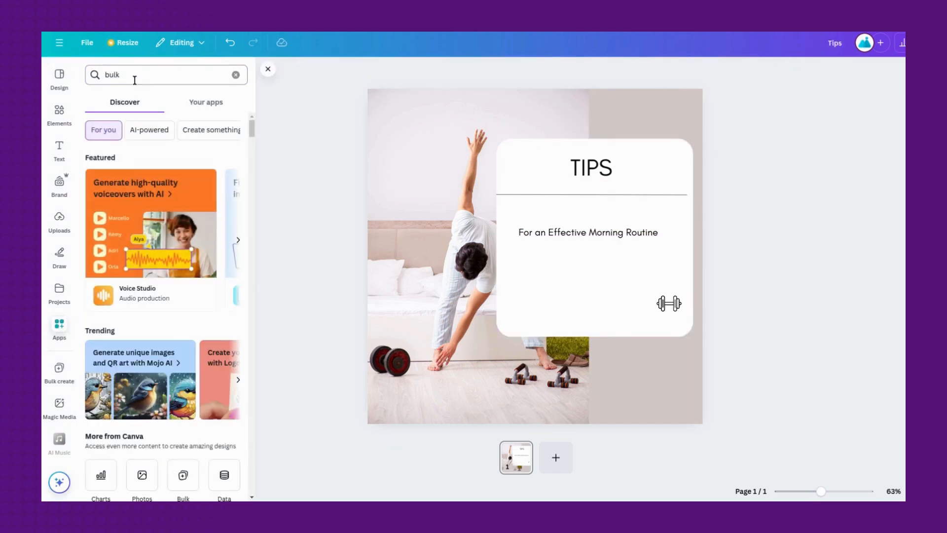
key(Return)
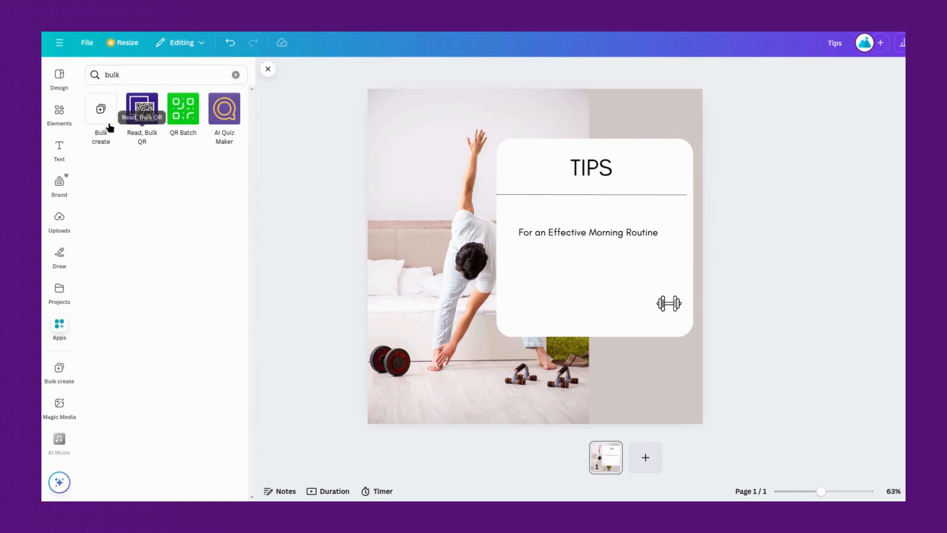
click(101, 116)
click(180, 472)
double_click(420, 121)
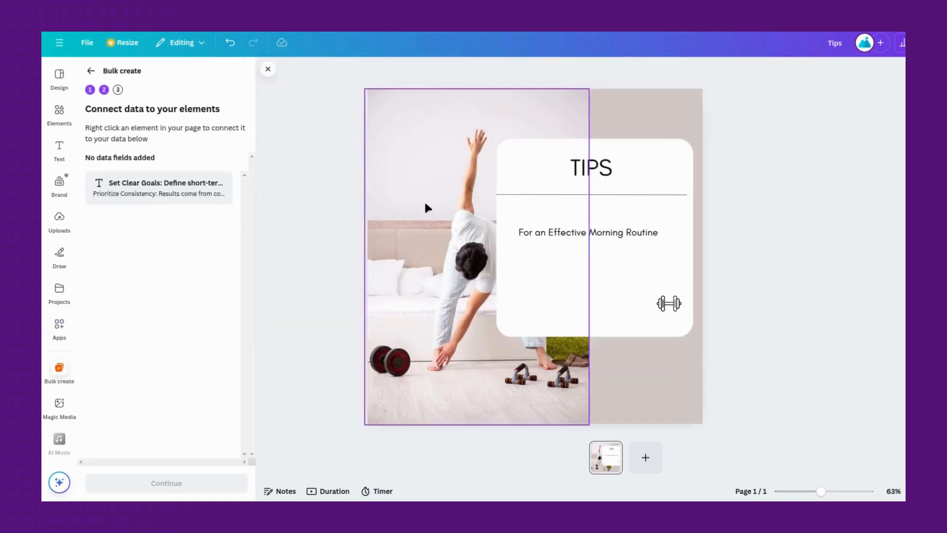
- Connect the "For an Effective Morning Routine" subtitle to the fitness tips data field
click(652, 228)
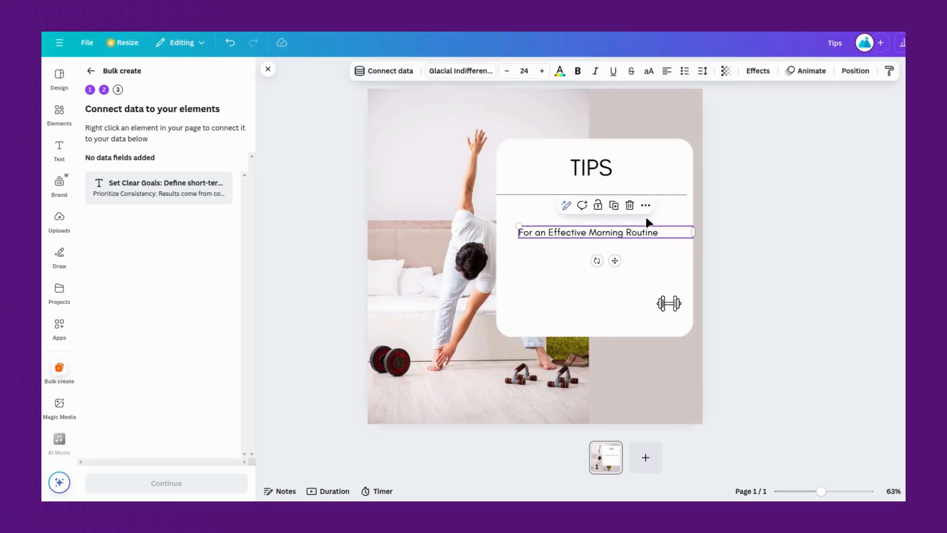
click(646, 208)
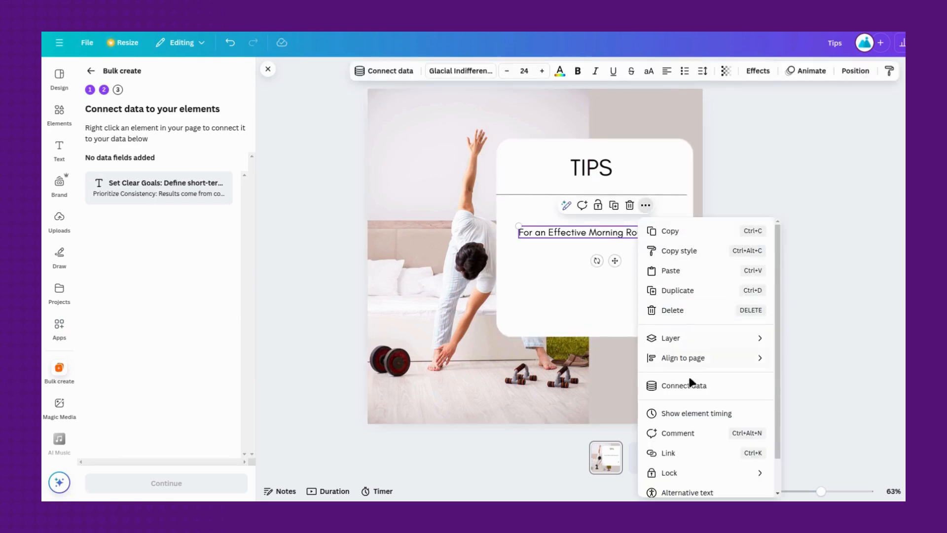
click(675, 388)
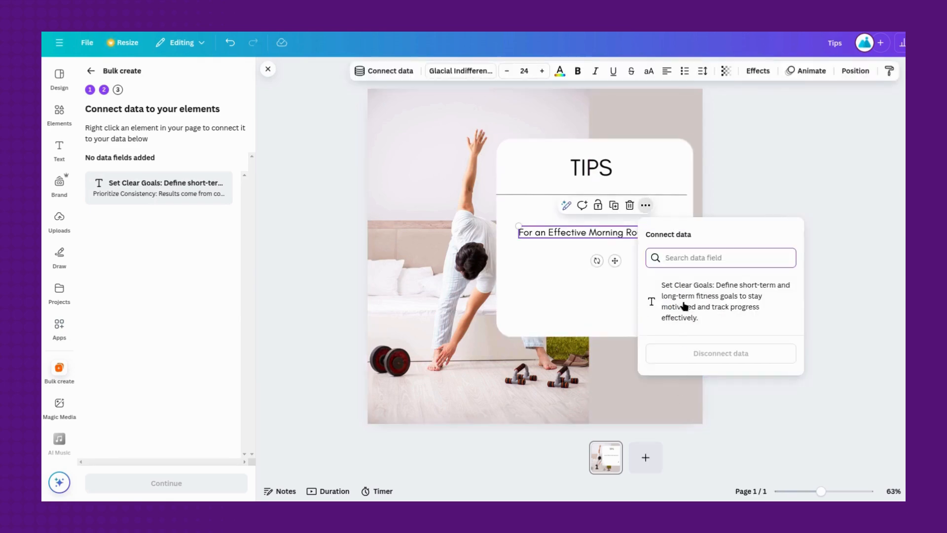
click(666, 311)
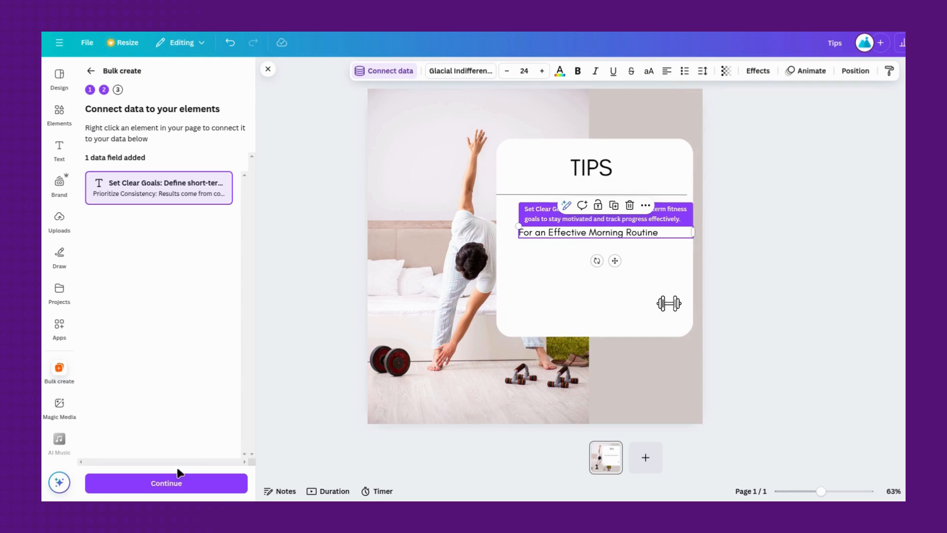
- Generate designs from all the listed fitness tips and view the second generated page
click(182, 485)
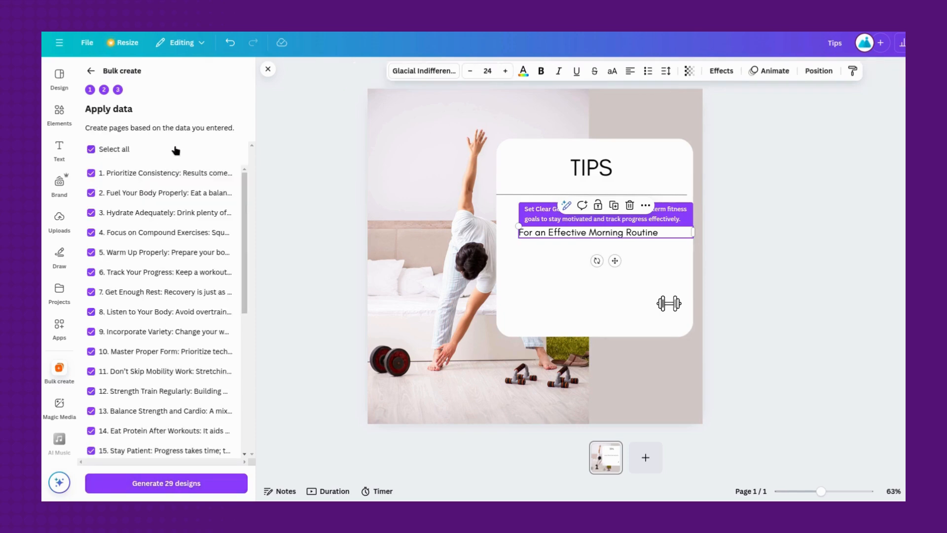
scroll(155, 249, down, 6)
scroll(153, 274, up, 6)
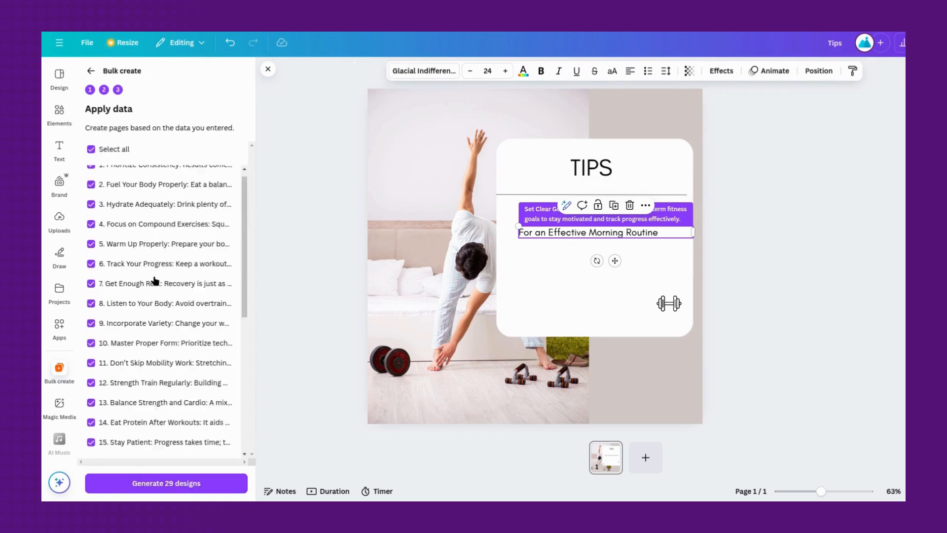
click(175, 483)
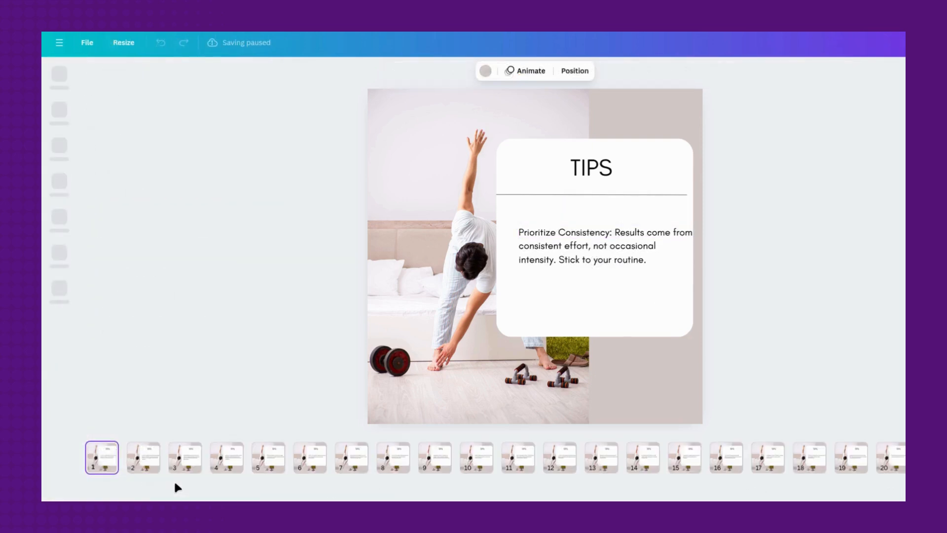
click(141, 459)
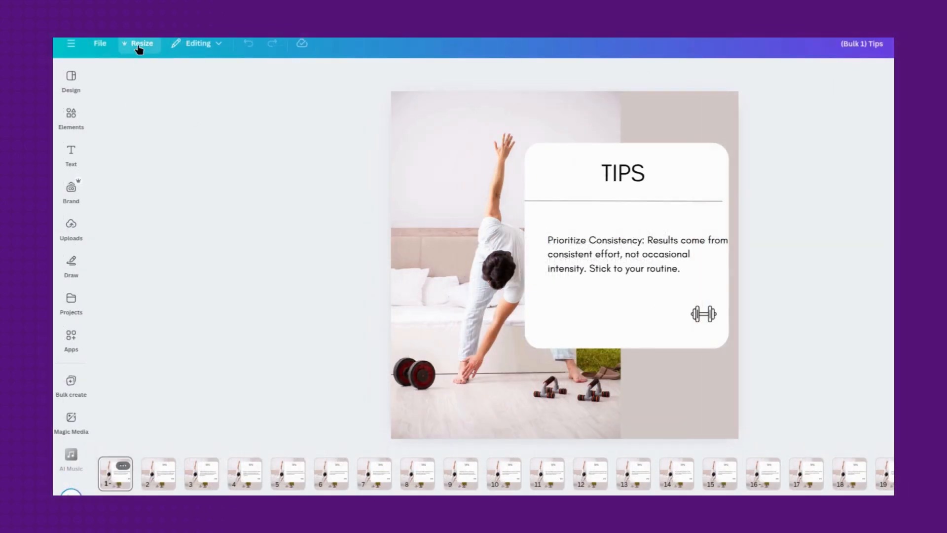
- Copy and resize all pages to Facebook Post (Landscape), 940 × 788 px, then open the copy and look through its pages
click(139, 47)
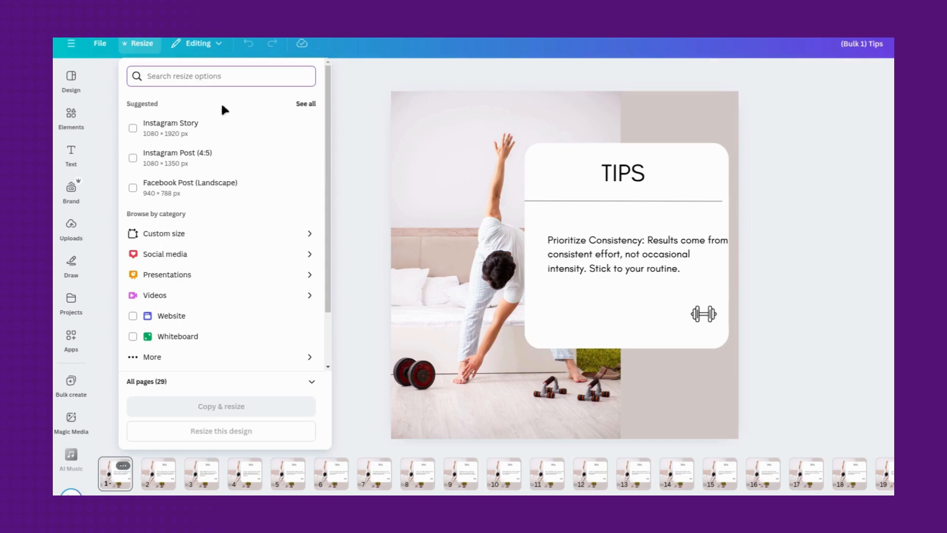
text(facebook)
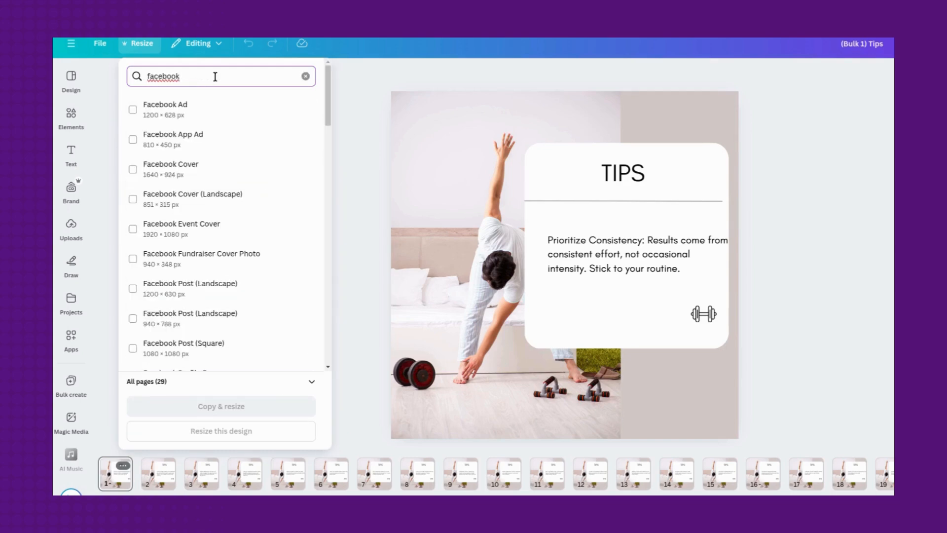
click(211, 317)
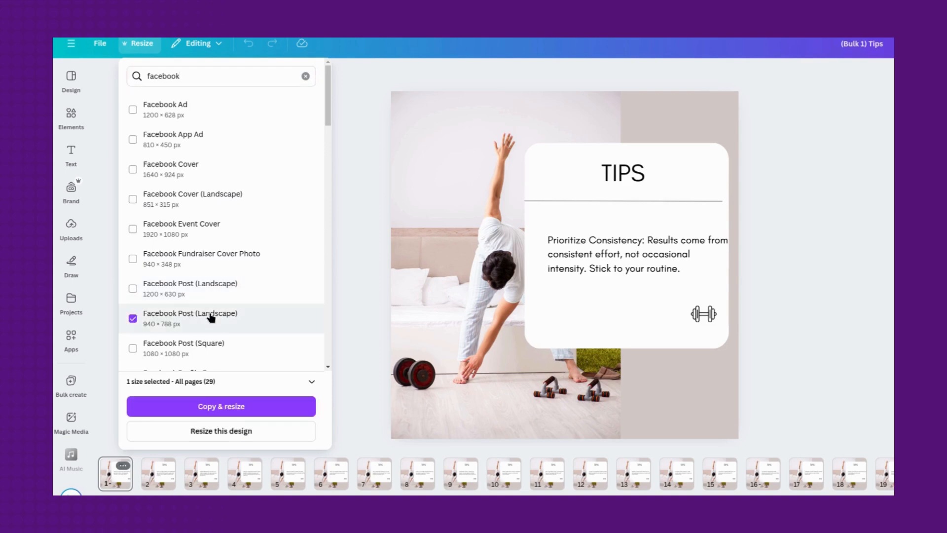
click(245, 409)
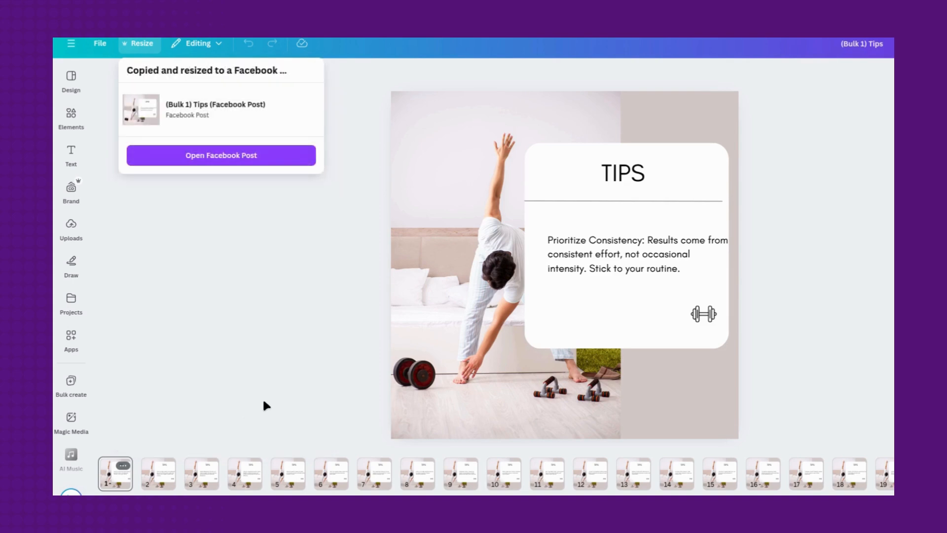
click(236, 158)
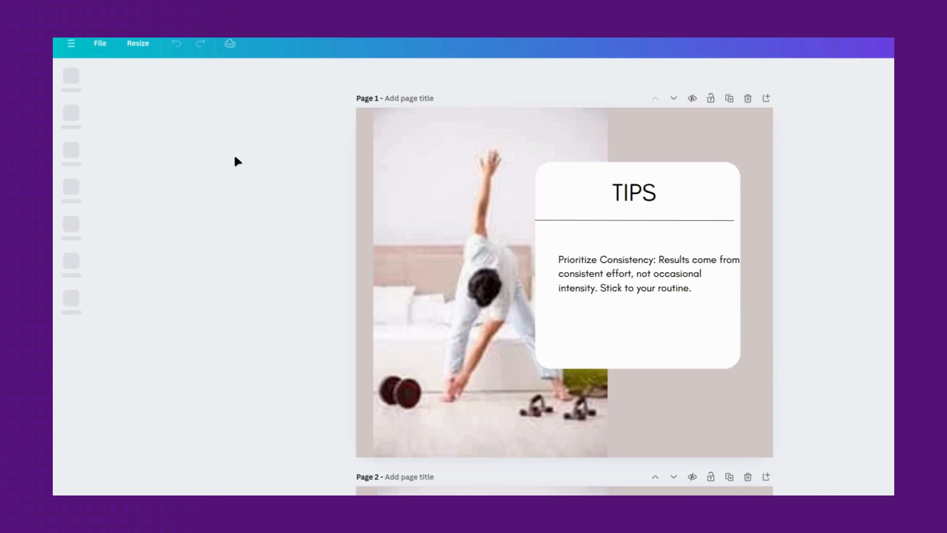
scroll(244, 258, down, 20)
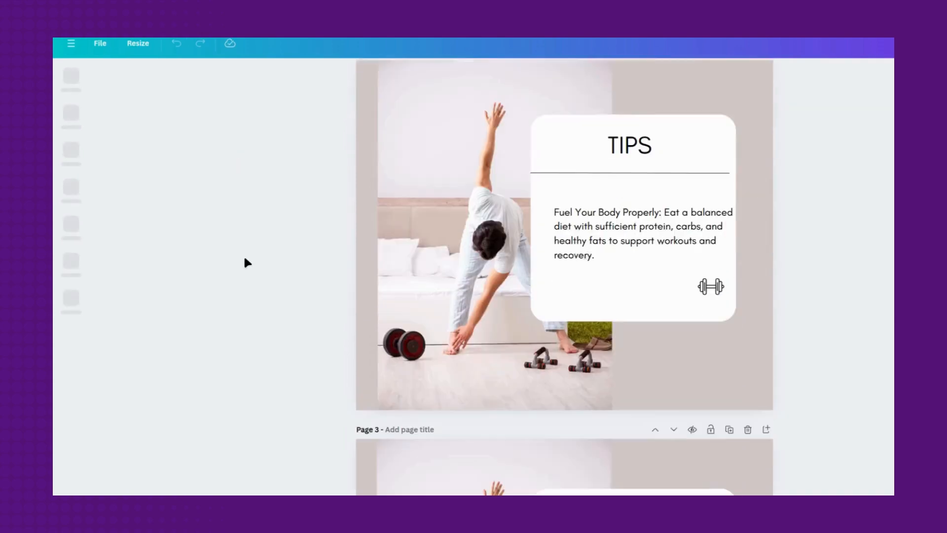
scroll(245, 258, down, 10)
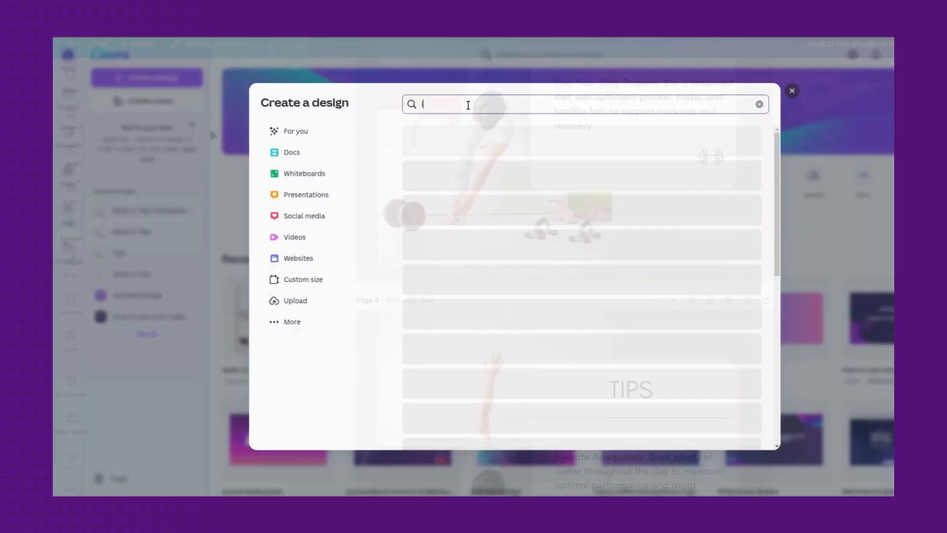
- Create a new Instagram Reel design of 1080 × 1920 px by searching the design types for "instagram reel"
text(ns)
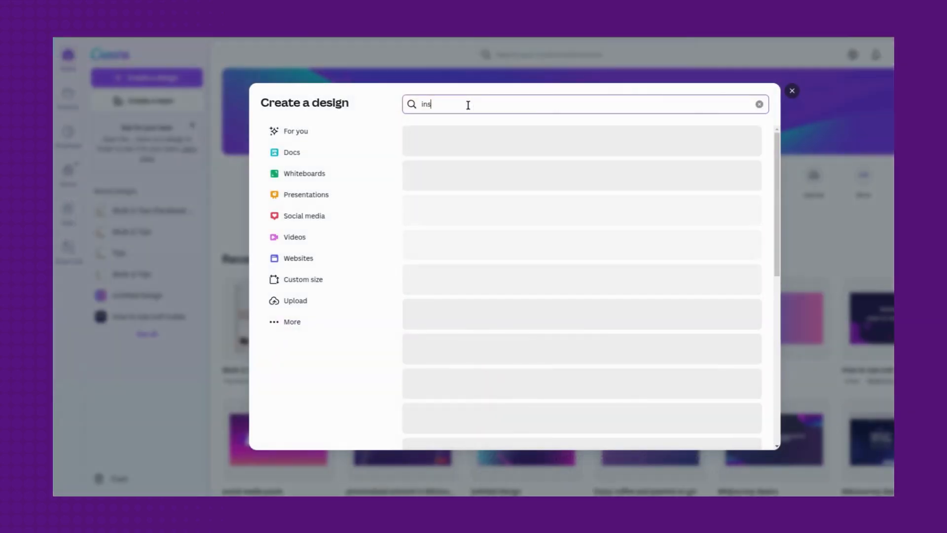
text(tagram reel)
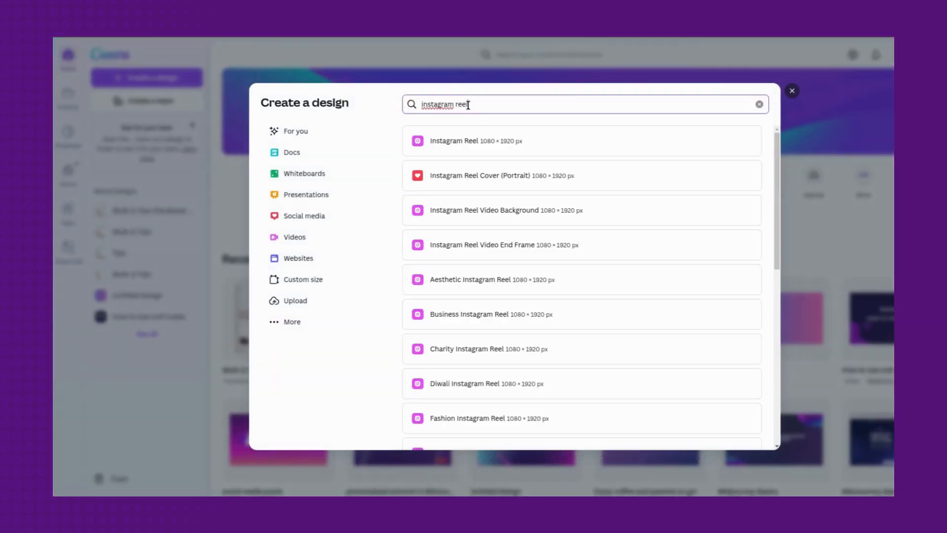
click(475, 148)
- Search the templates for "tips fitness" and apply the "My outdoor exercise TIPS" cover page to the reel
text(tips)
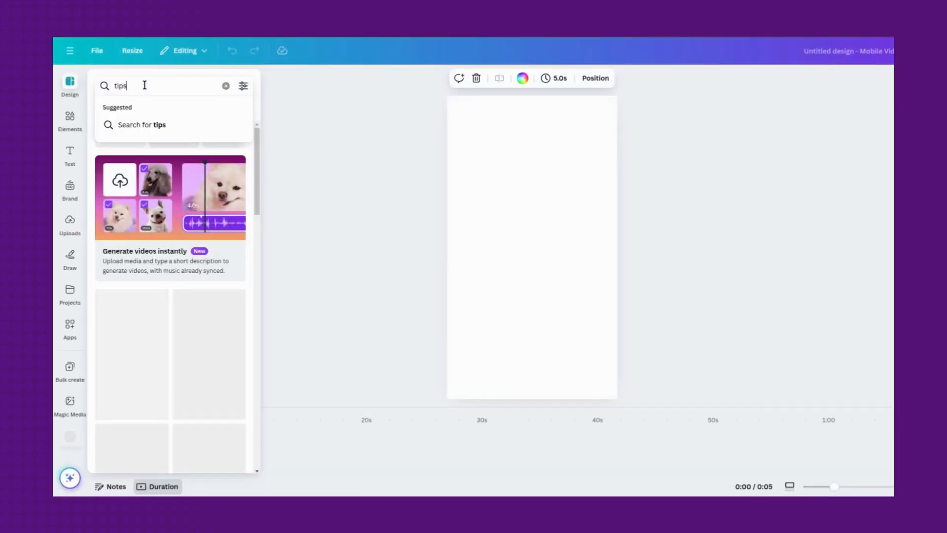
text( fitness)
key(Return)
scroll(146, 211, down, 6)
scroll(146, 211, down, 15)
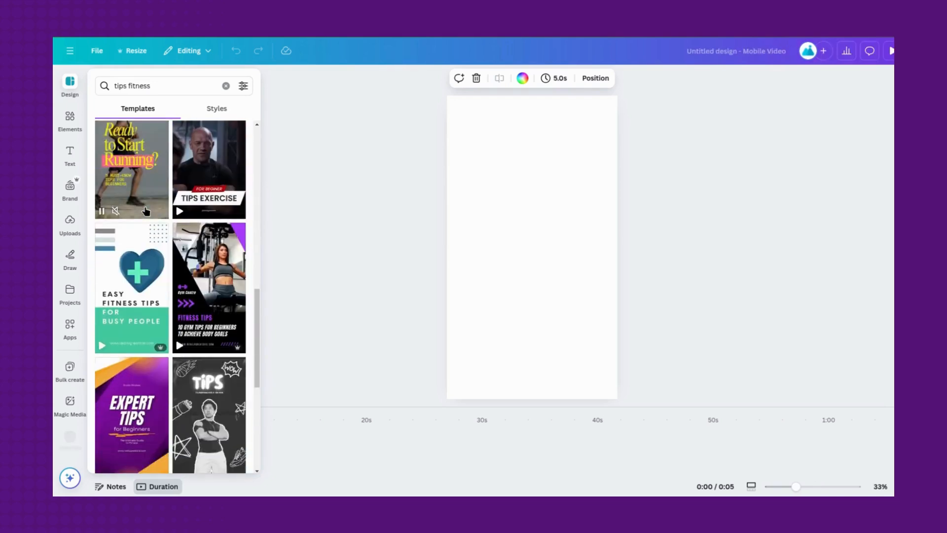
scroll(146, 211, down, 10)
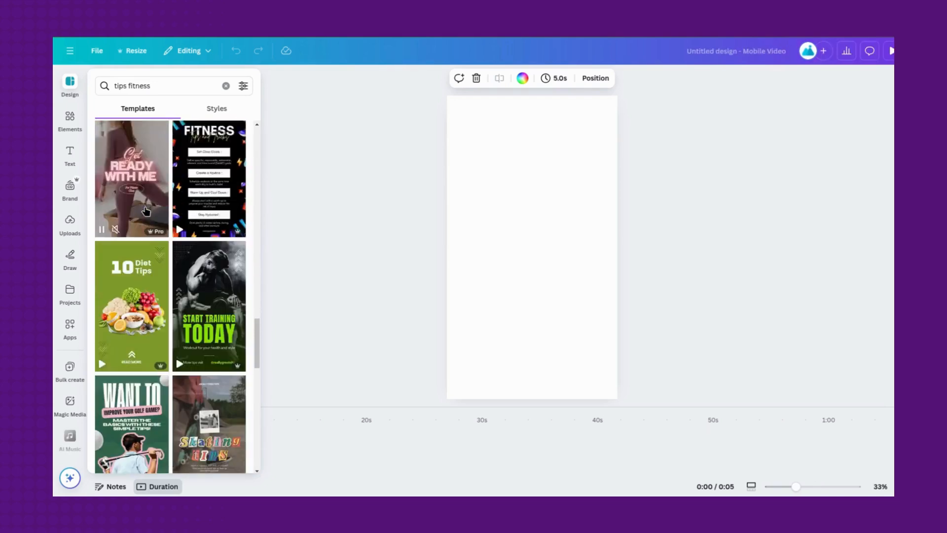
scroll(146, 211, up, 5)
scroll(147, 211, up, 1)
click(182, 238)
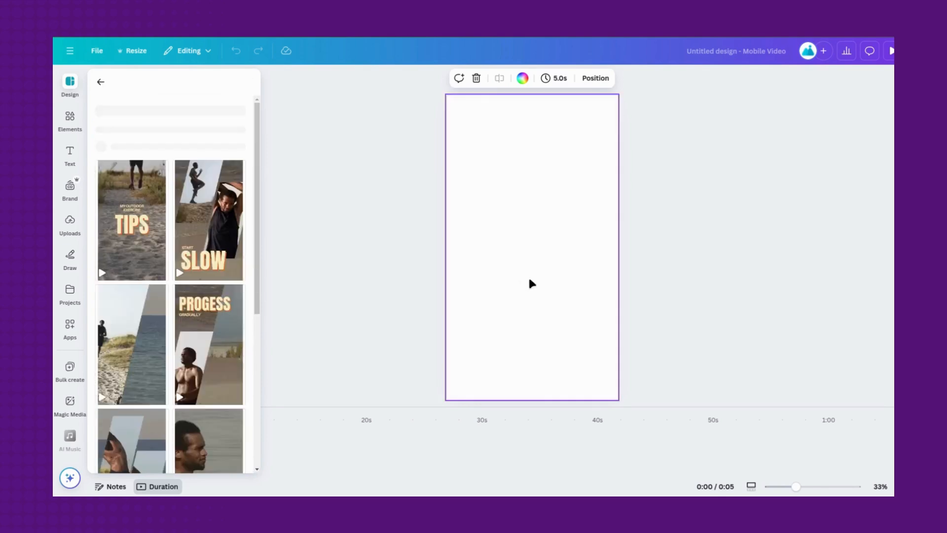
- Change the reel's "TIPS" title colour to white
click(561, 271)
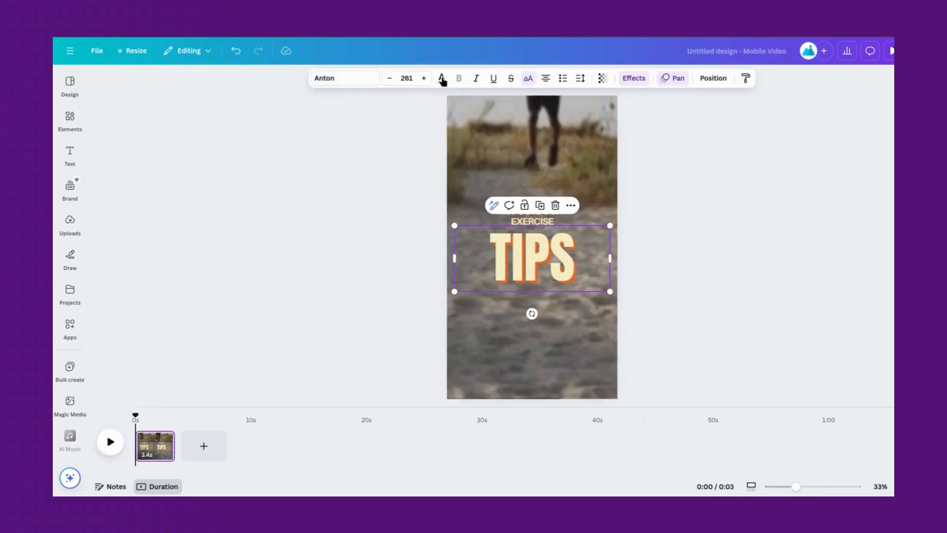
click(442, 79)
click(241, 334)
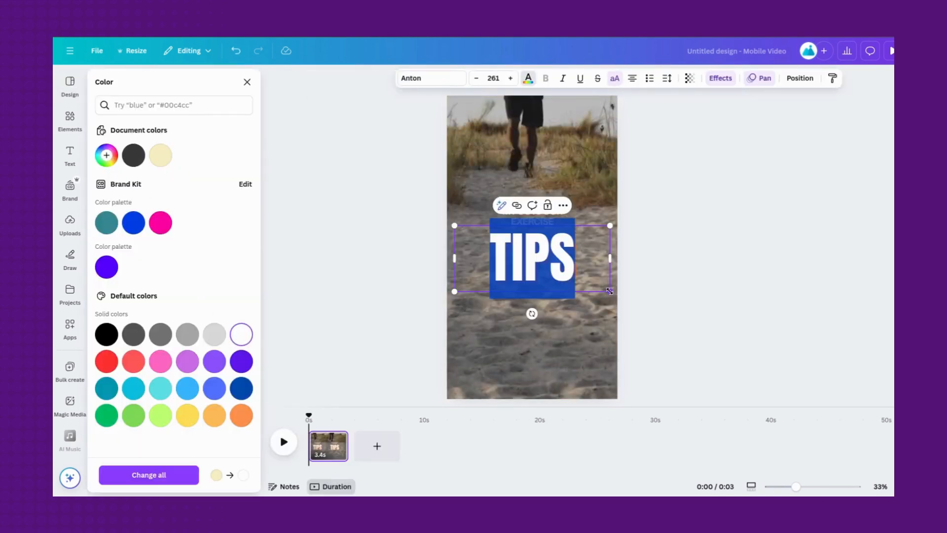
- Shrink the "TIPS" title to about size 153 and rearrange the texts so it sits above the "MY OUTDOOR EXERCISE" subtitle
drag(608, 291, 582, 263)
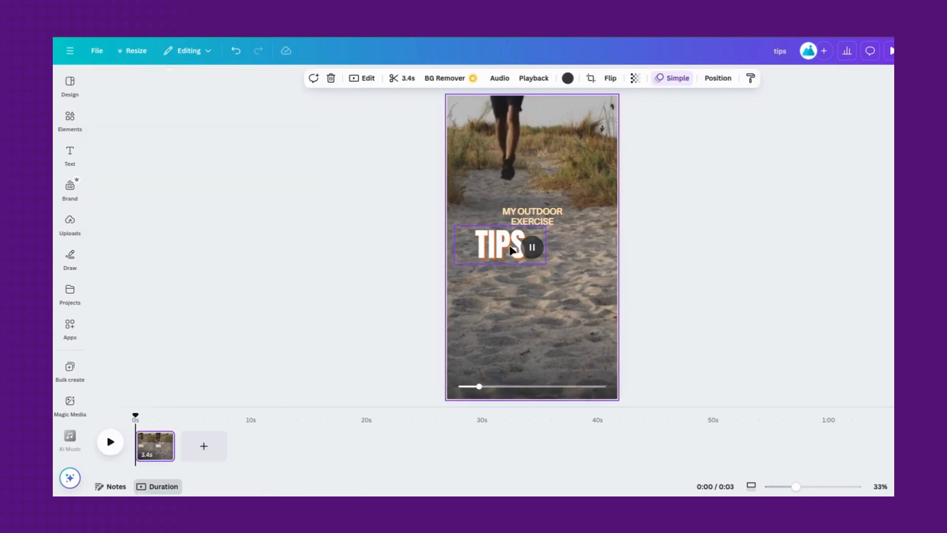
drag(514, 243, 514, 226)
drag(536, 189, 536, 222)
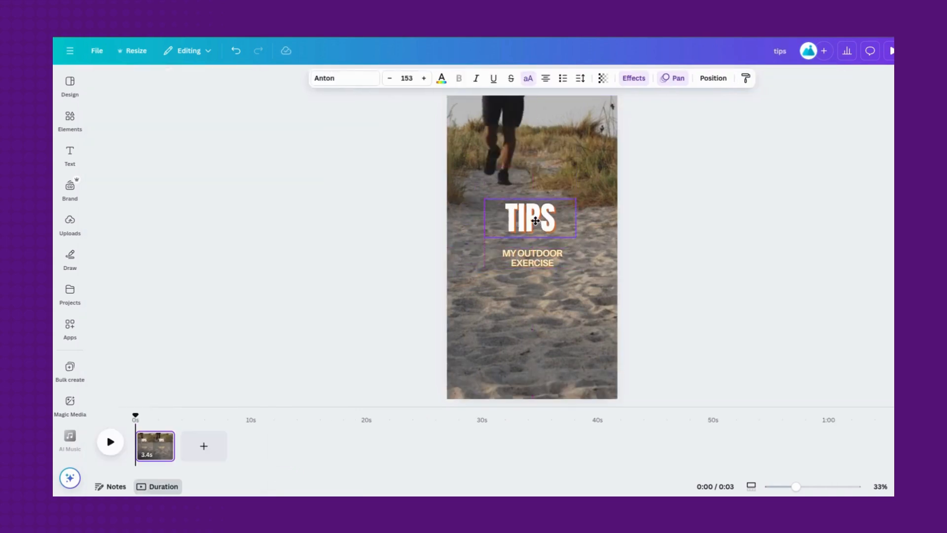
- Change the "MY OUTDOOR EXERCISE" subtitle colour to white
click(527, 254)
click(439, 79)
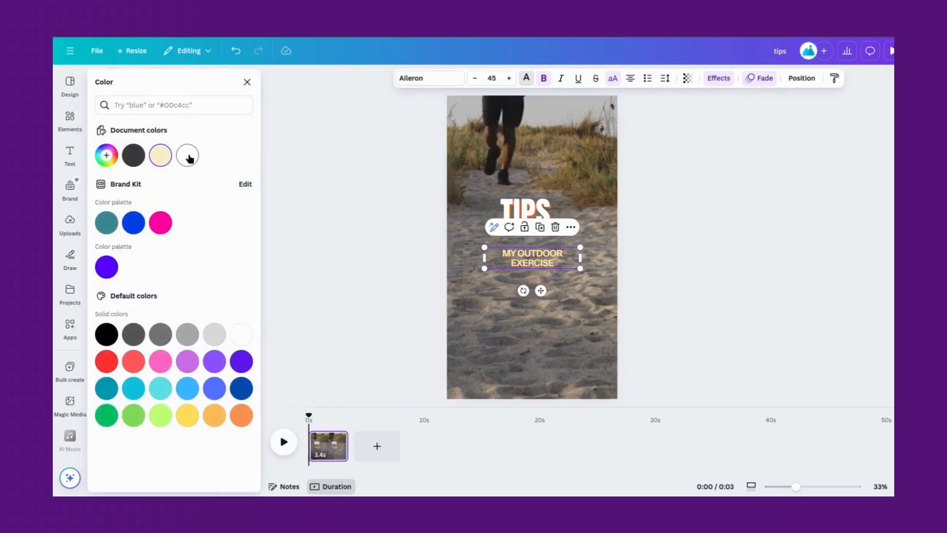
key(Escape)
- Open the list of apps and nudge the title and subtitle to centre the title and widen the gap between them
click(70, 326)
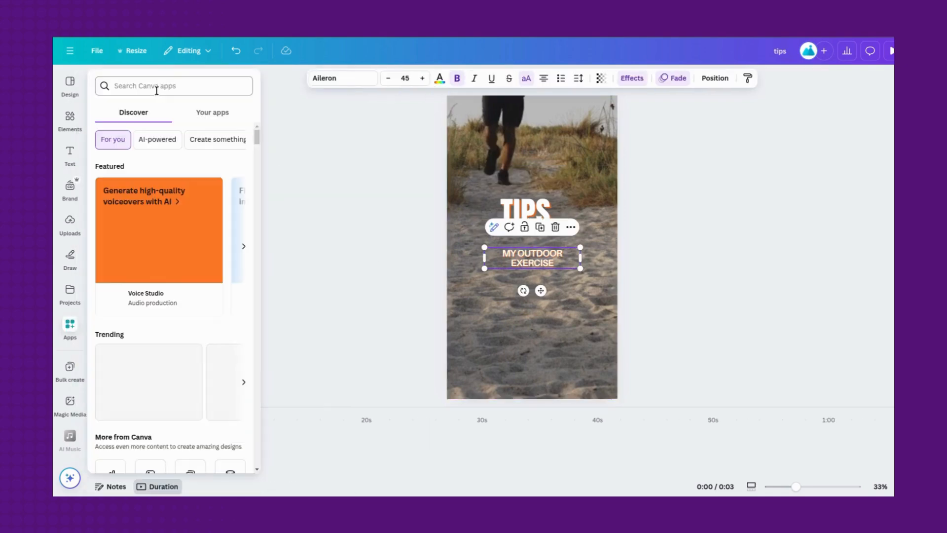
click(518, 202)
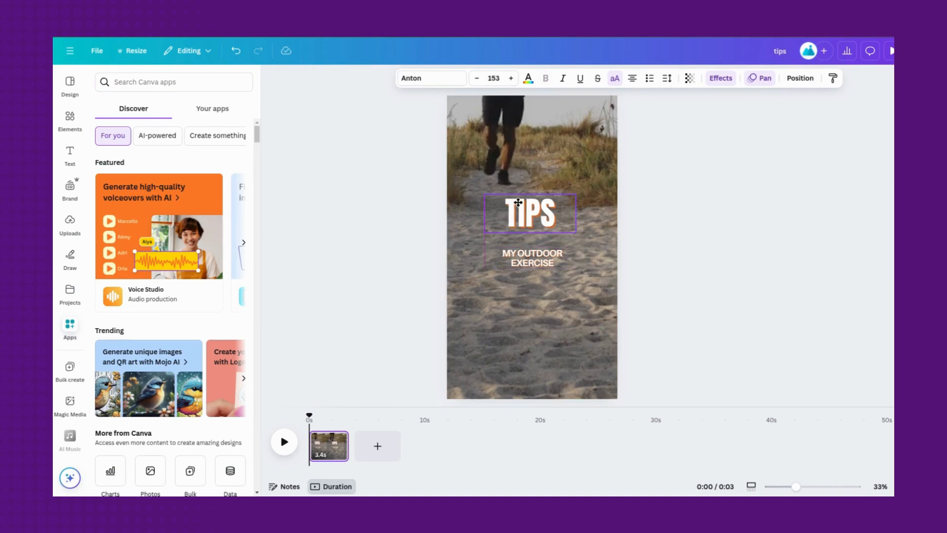
click(513, 265)
- Search the apps for "bulk", open Bulk create and upload the fitness quotes CSV file as its data
text(bulk)
key(Return)
click(117, 127)
click(172, 464)
click(448, 117)
click(756, 359)
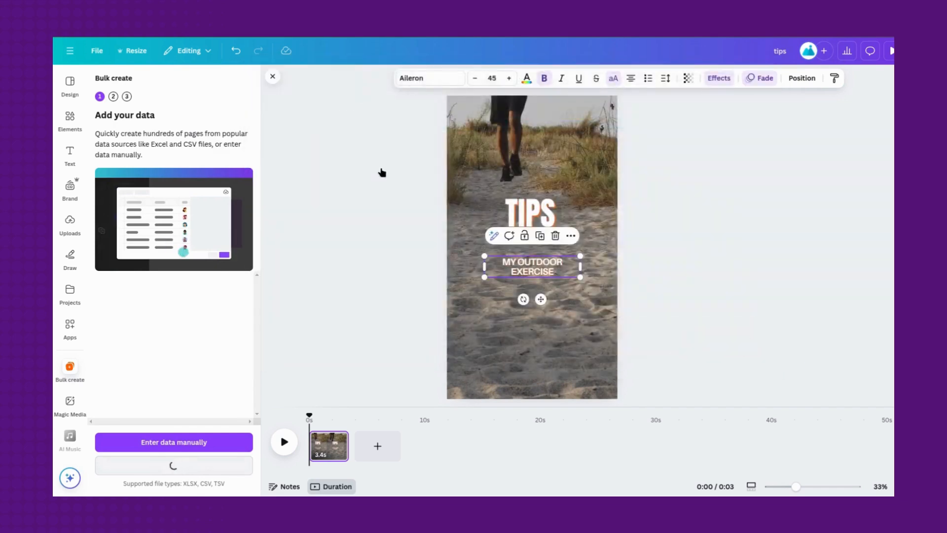
- Connect the "MY OUTDOOR EXERCISE" subtitle to the "Your only limit is you." data field
click(570, 236)
click(615, 392)
click(633, 316)
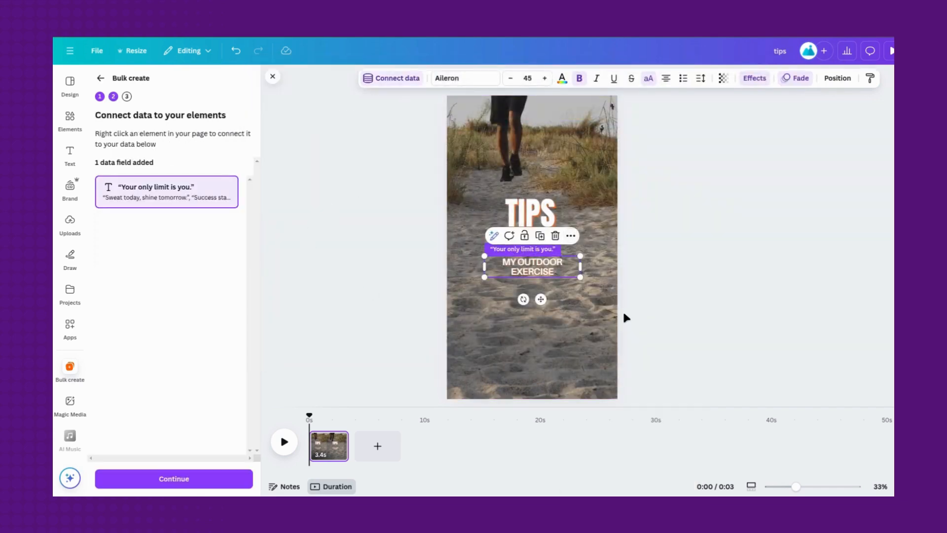
- Generate reel pages from all the listed quotes and preview the first few pages in playback
click(173, 478)
scroll(179, 281, down, 8)
scroll(180, 282, up, 8)
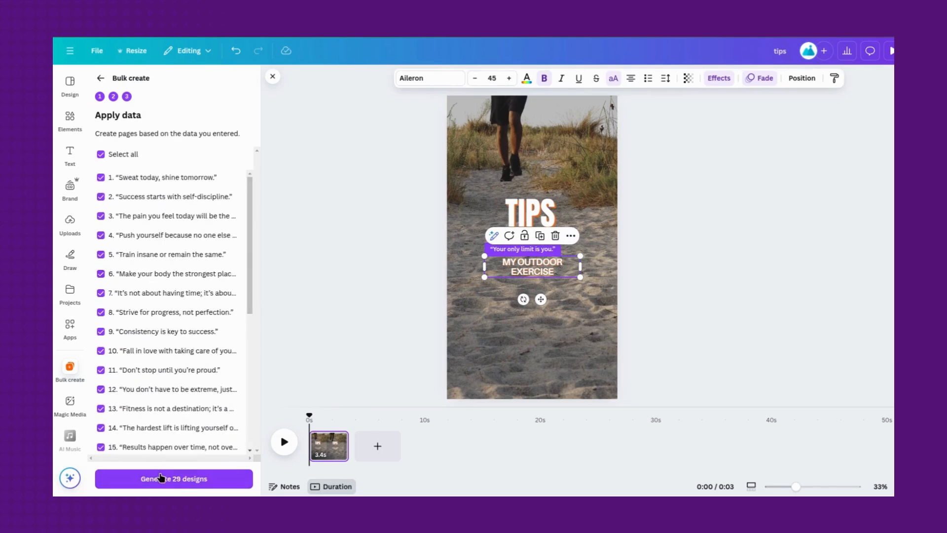
click(155, 476)
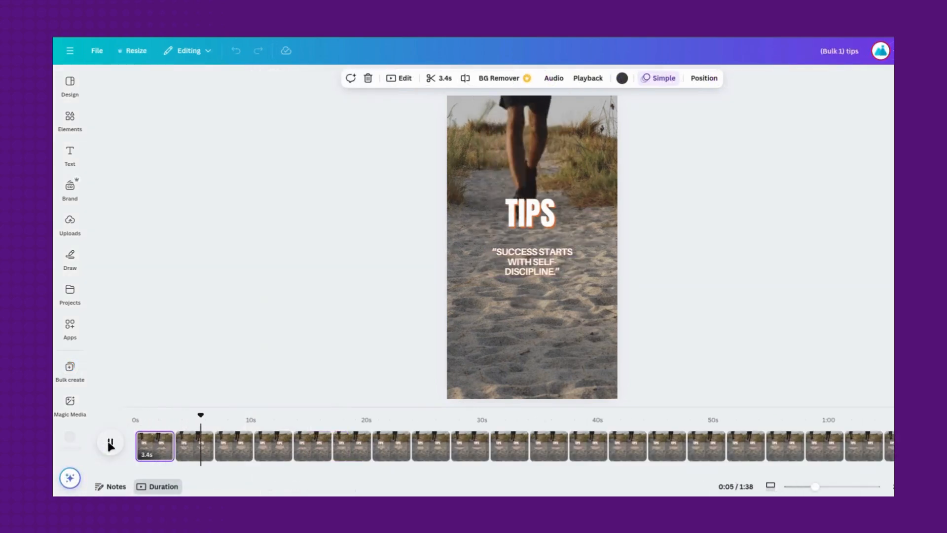
click(110, 444)
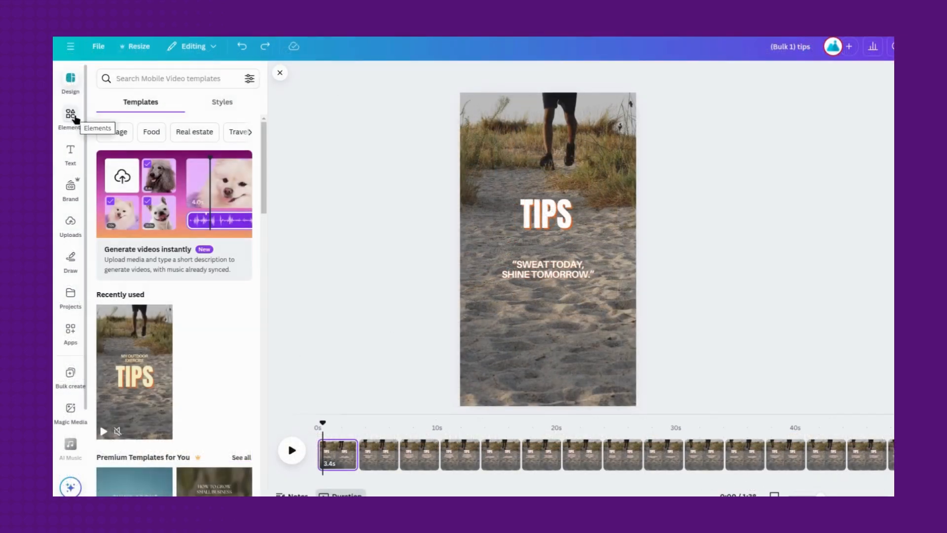
- Search Elements for "fitness" videos, replace the first page's background with the dark 12-second gym clip, and play the result
click(70, 116)
text(fitness)
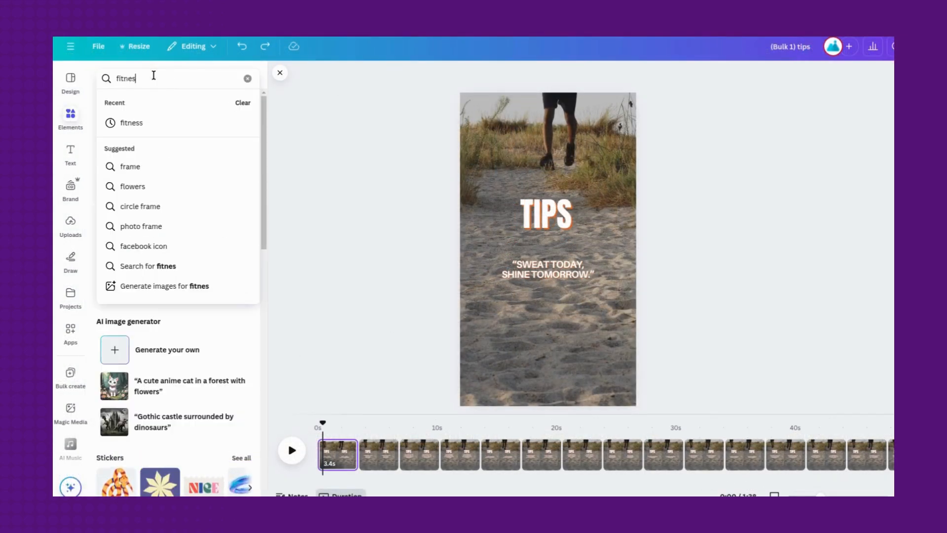
key(Return)
click(198, 102)
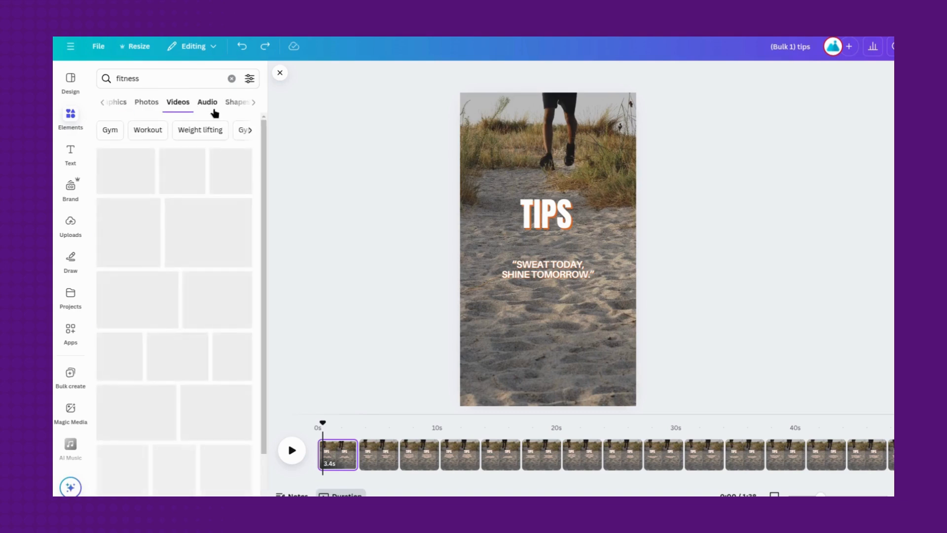
scroll(205, 227, down, 5)
scroll(205, 226, down, 3)
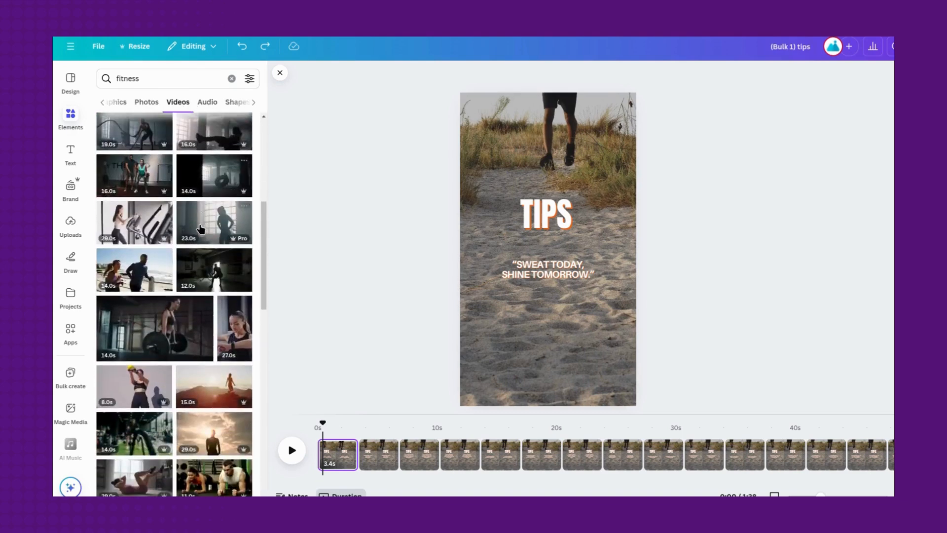
drag(213, 271, 477, 261)
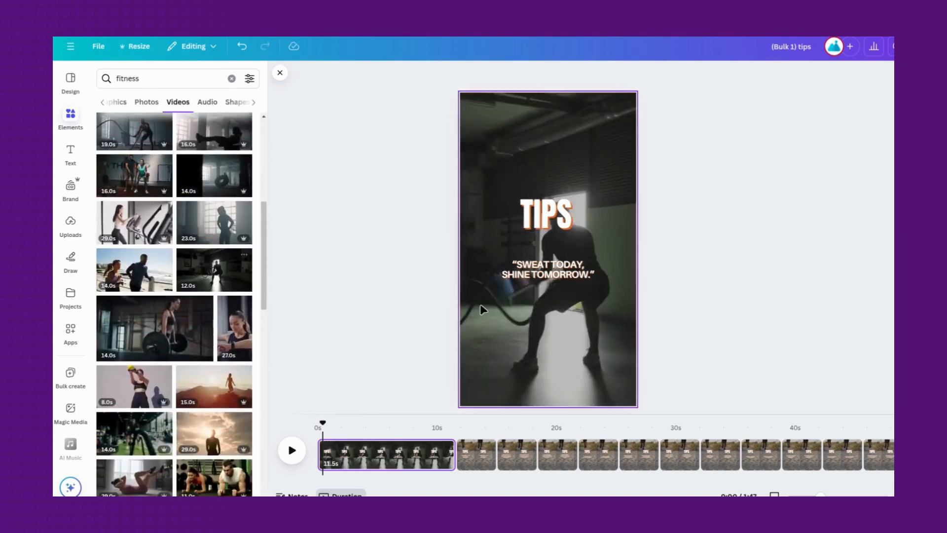
click(292, 450)
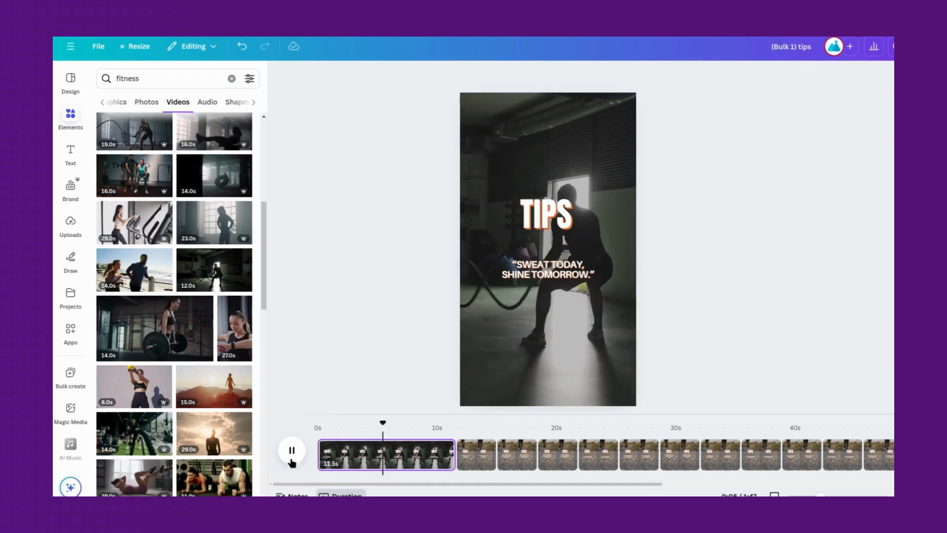